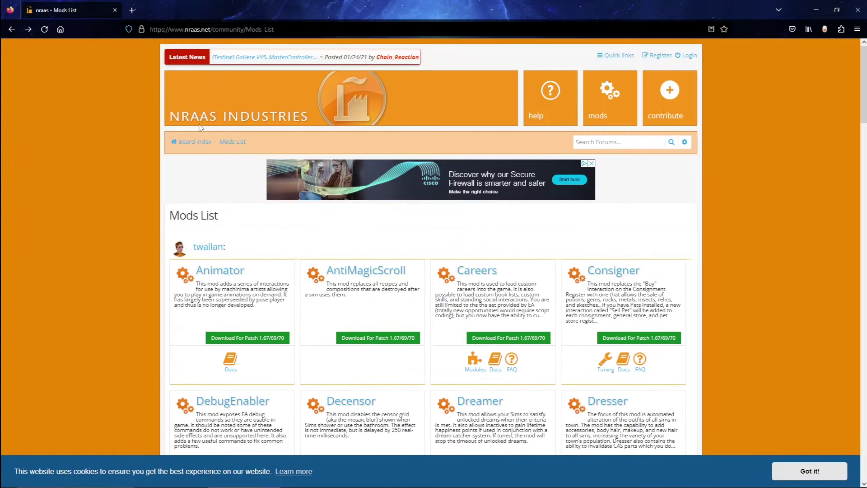
Step: Browse the NRaas Mods List in Firefox, then switch to File Explorer's This PC window
scroll(221, 139, down, 5)
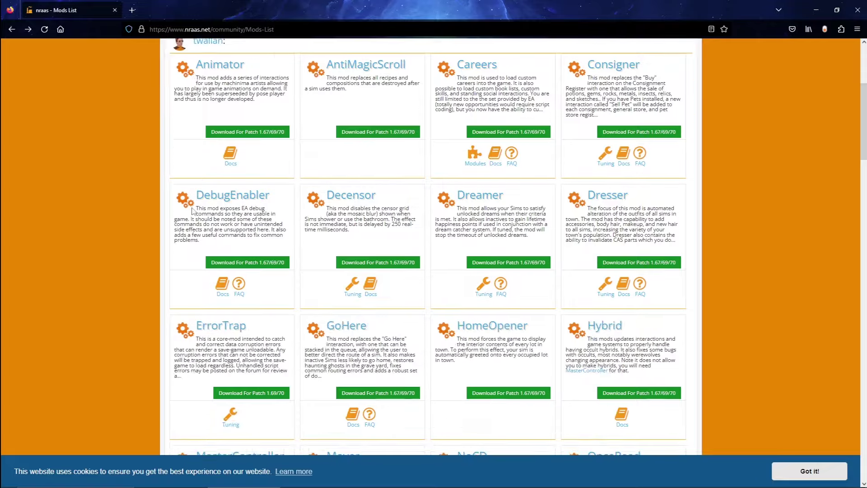
scroll(232, 195, down, 3)
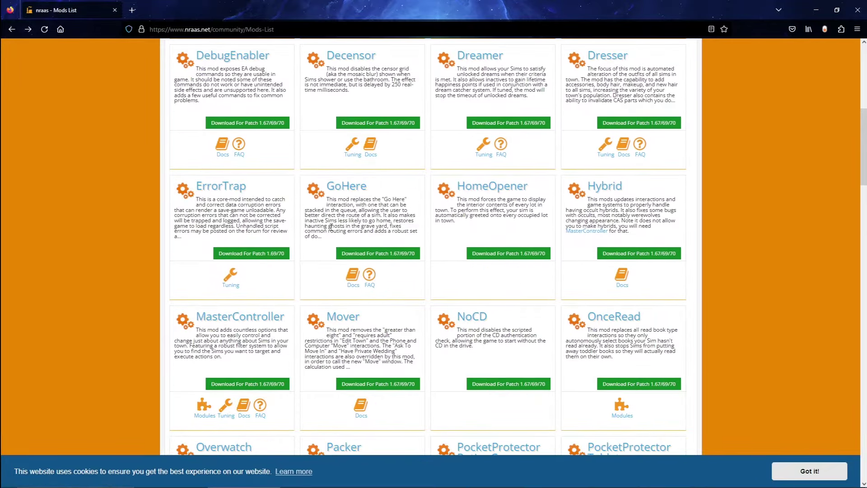
scroll(331, 230, down, 1)
scroll(331, 231, down, 3)
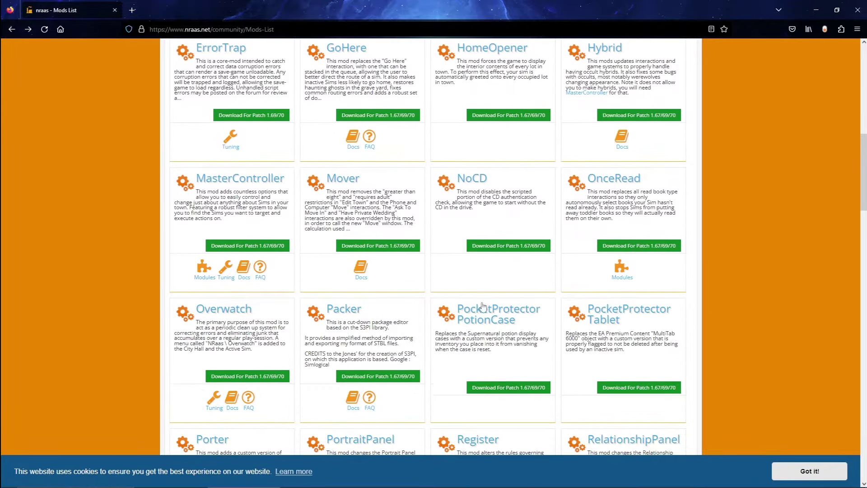
scroll(482, 298, down, 7)
scroll(482, 284, down, 4)
scroll(481, 286, up, 8)
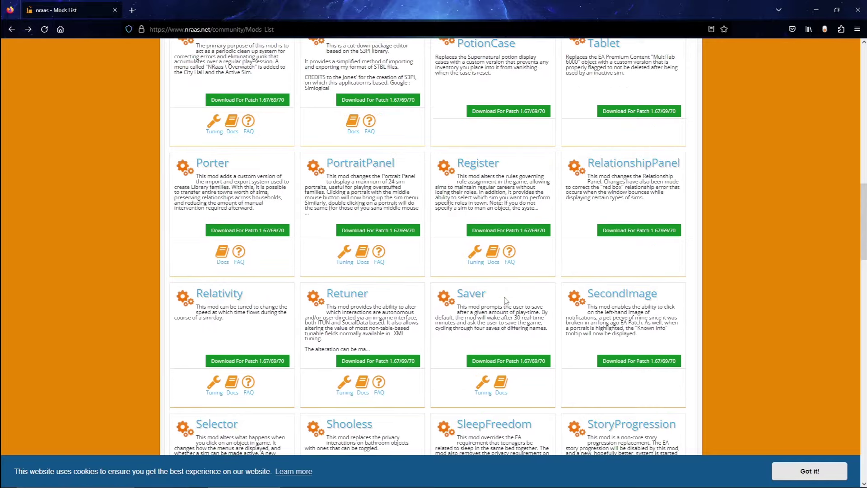
scroll(503, 301, up, 4)
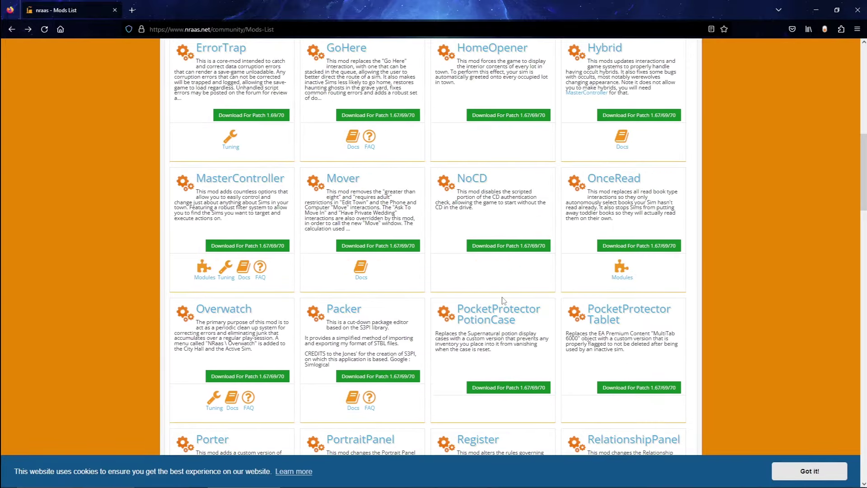
scroll(506, 289, up, 8)
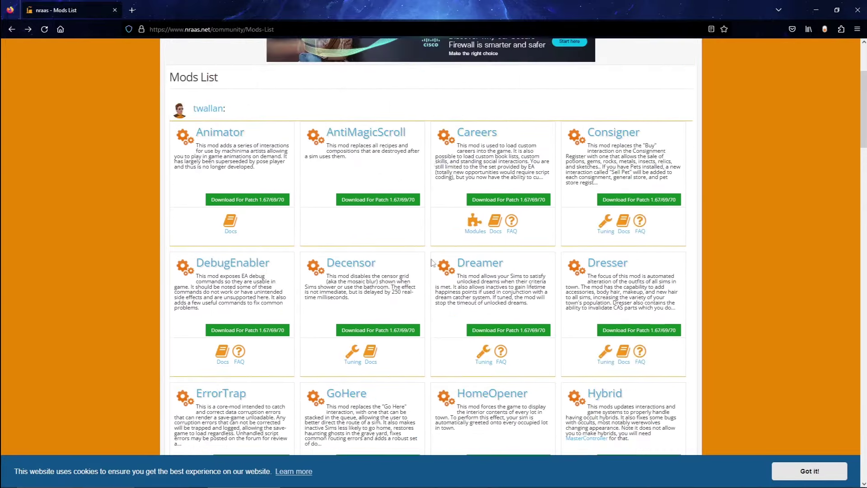
scroll(438, 271, down, 3)
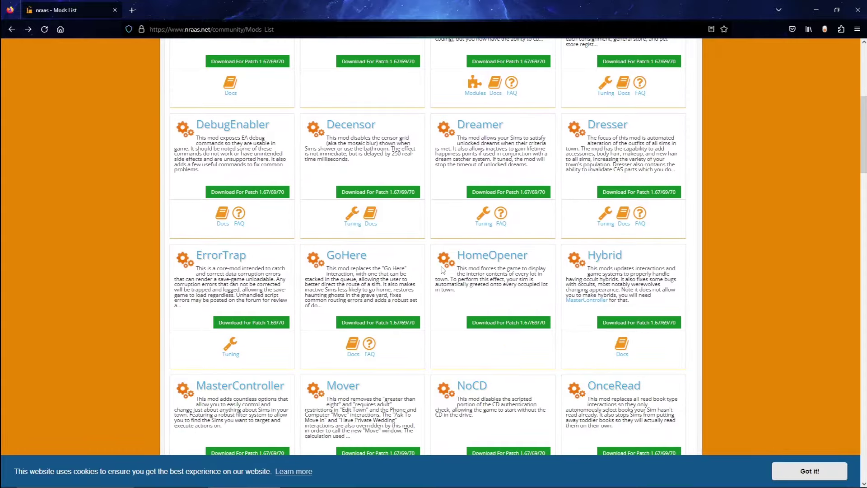
scroll(450, 281, down, 2)
scroll(450, 281, down, 3)
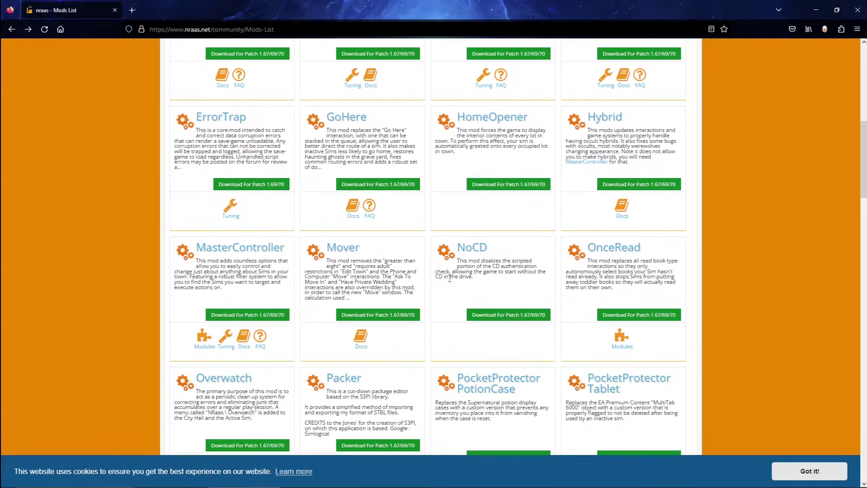
key(alt+Tab)
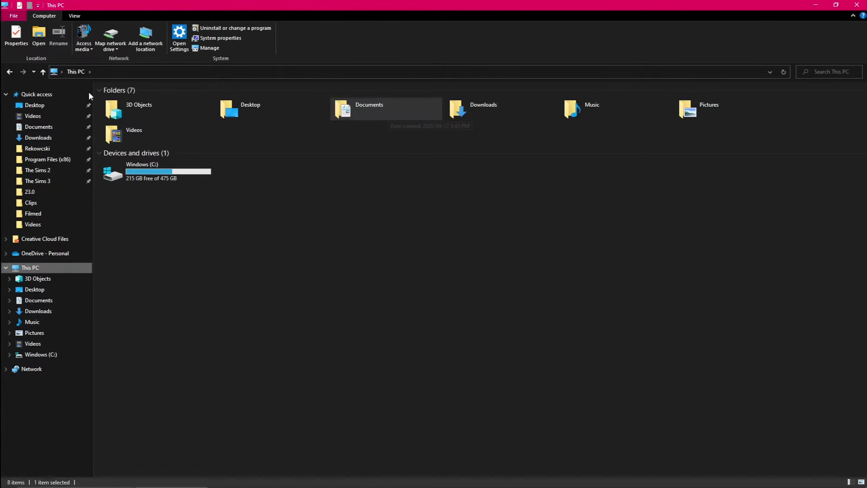
Step: Navigate Documents > Electronic Arts > The Sims 3 > Mods and peek into the Overrides folder
double_click(372, 111)
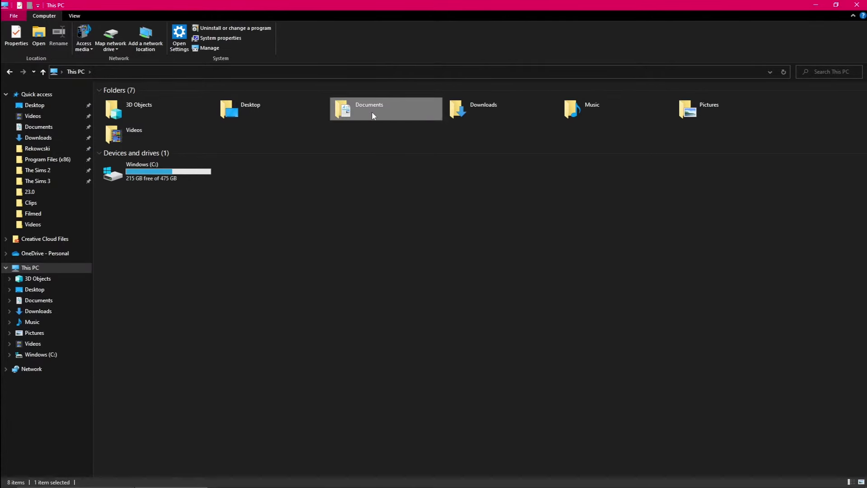
double_click(140, 139)
double_click(143, 103)
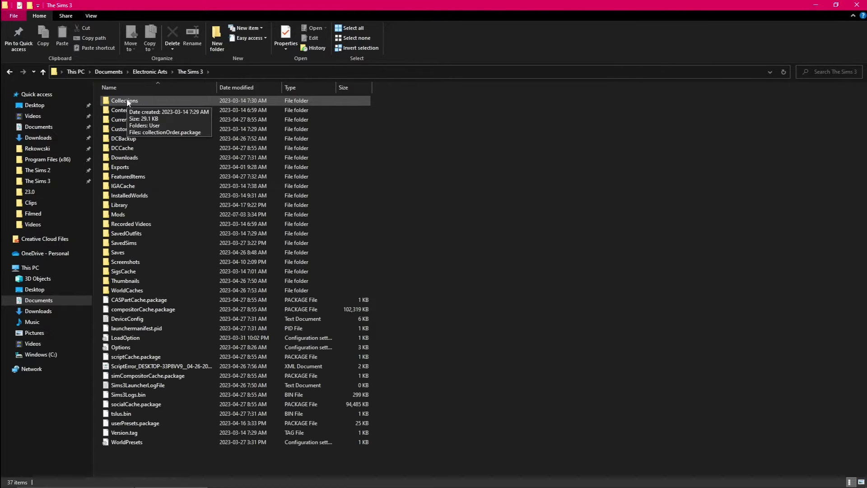
double_click(130, 215)
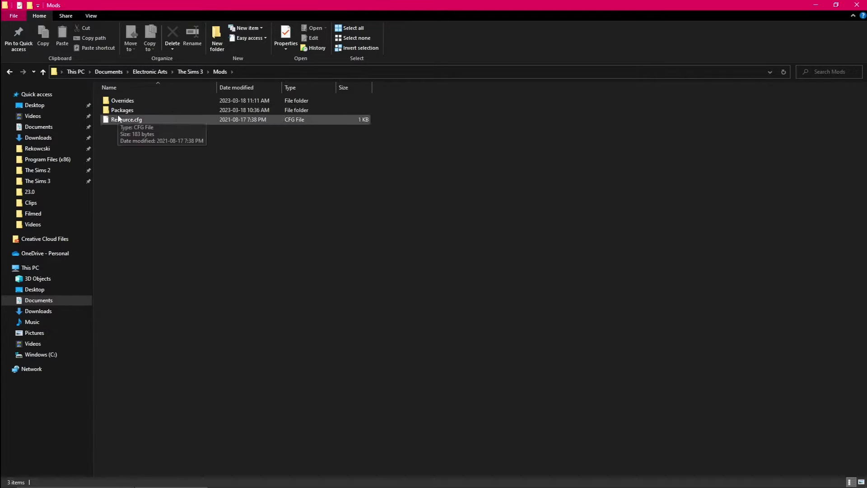
double_click(139, 101)
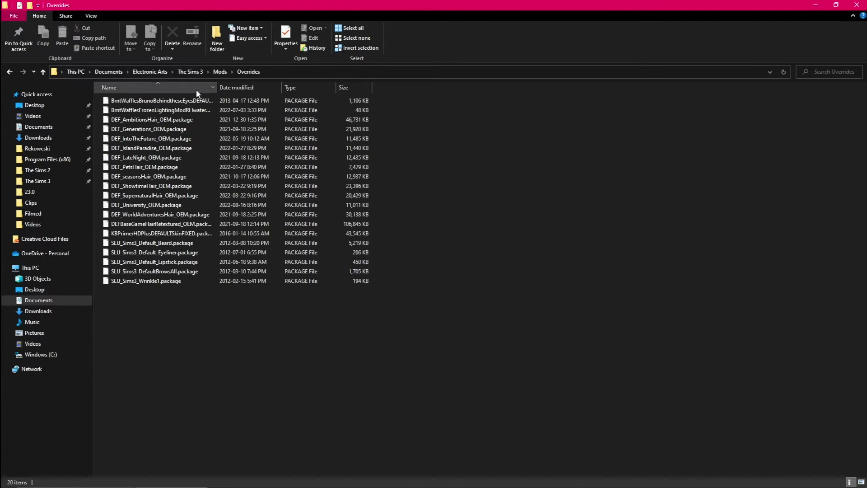
key(alt+Up)
Step: Open Packages > NRaas and select its package files, including the StoryProgressionExtra and StoryProgressionSkill packages
double_click(123, 109)
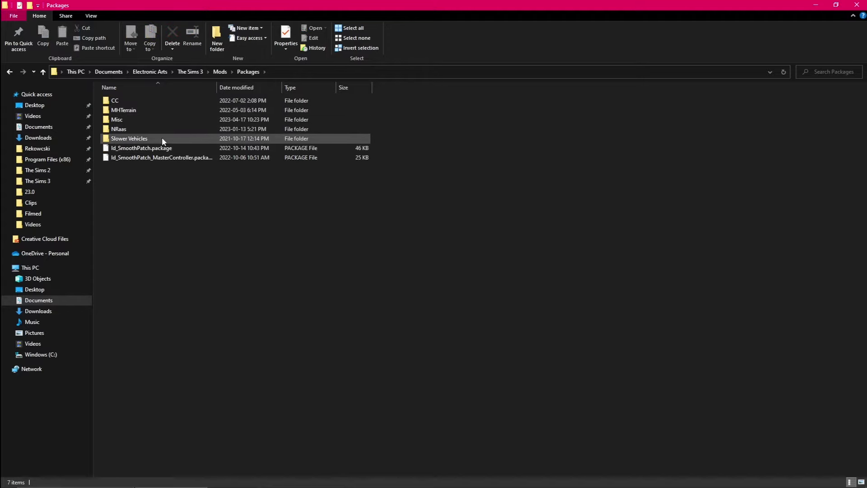
click(121, 132)
double_click(121, 131)
drag(416, 320, 282, 307)
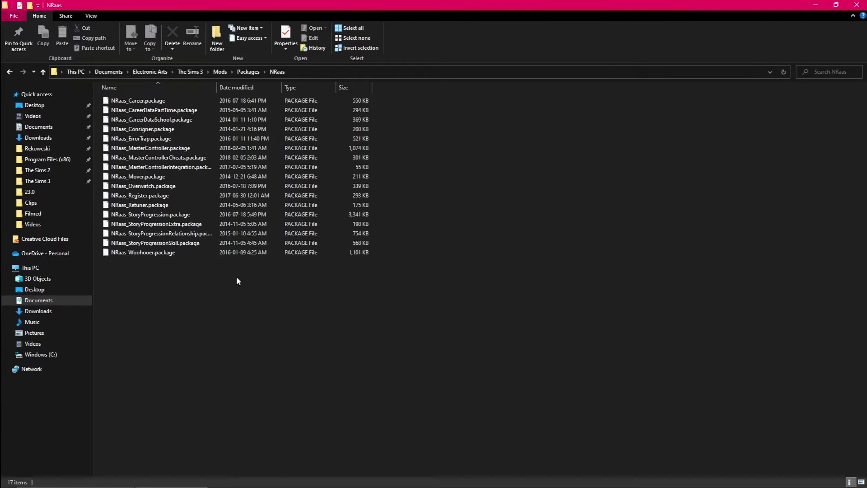
drag(174, 388, 156, 289)
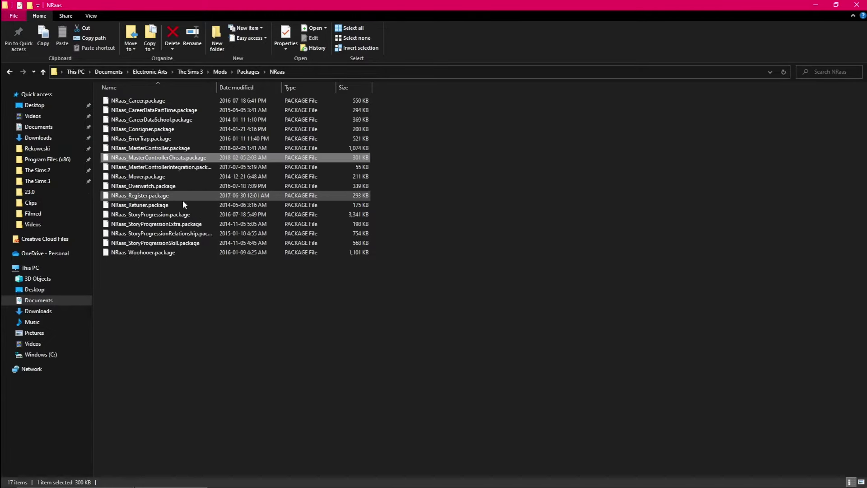
click(184, 225)
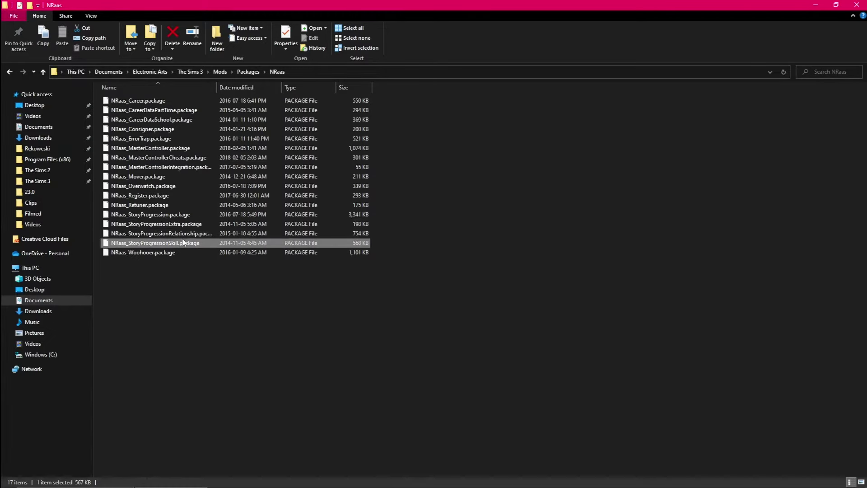
click(196, 244)
Step: View the StoryProgression mod page's modules in Firefox, then return to the NRaas folder
key(alt+Tab)
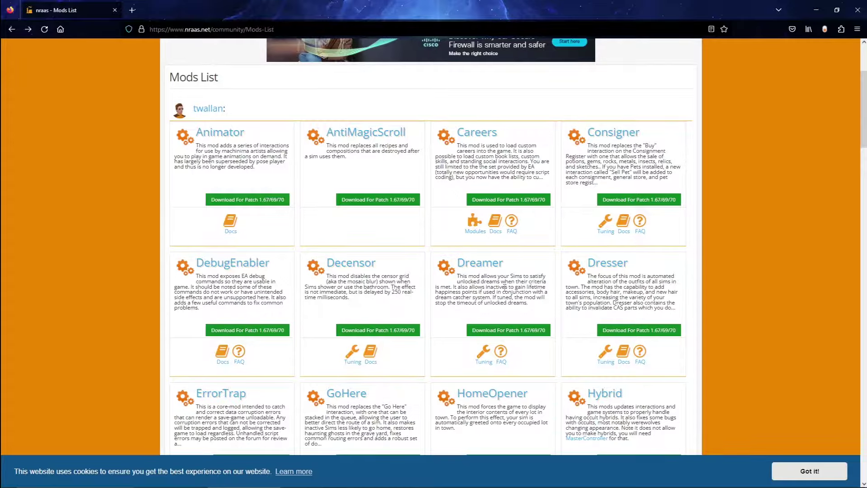
scroll(493, 309, down, 20)
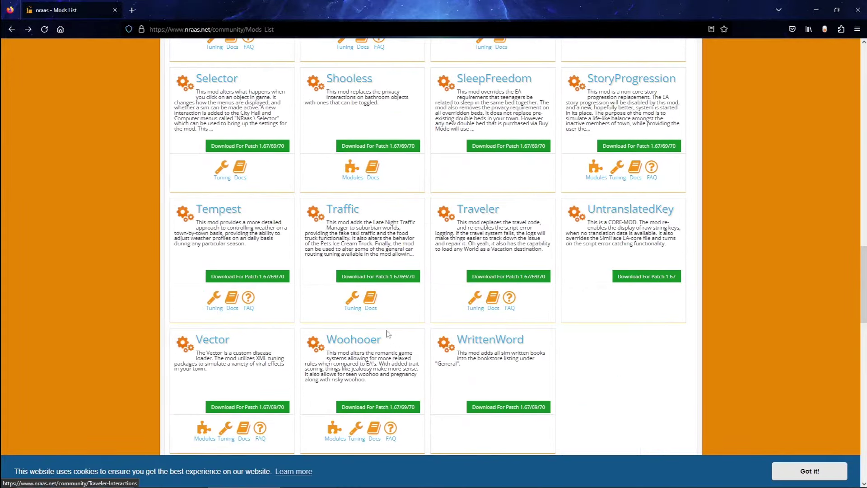
click(631, 79)
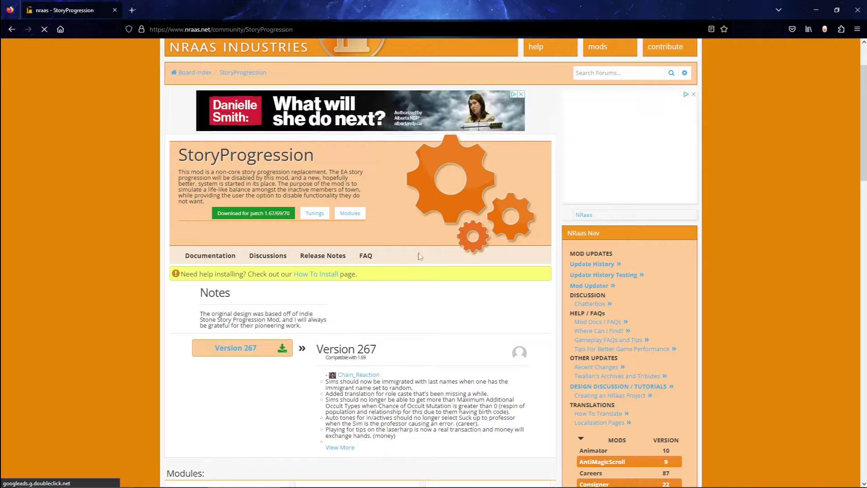
scroll(400, 267, down, 7)
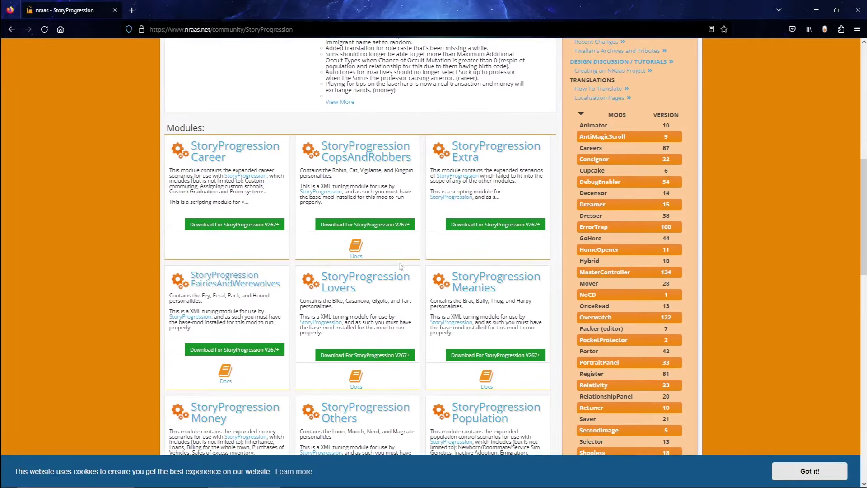
scroll(402, 259, down, 3)
scroll(408, 255, up, 10)
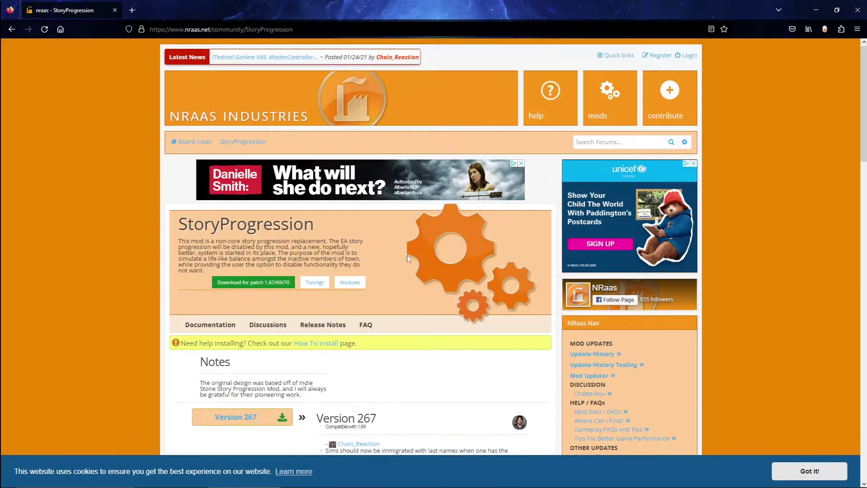
scroll(424, 244, down, 10)
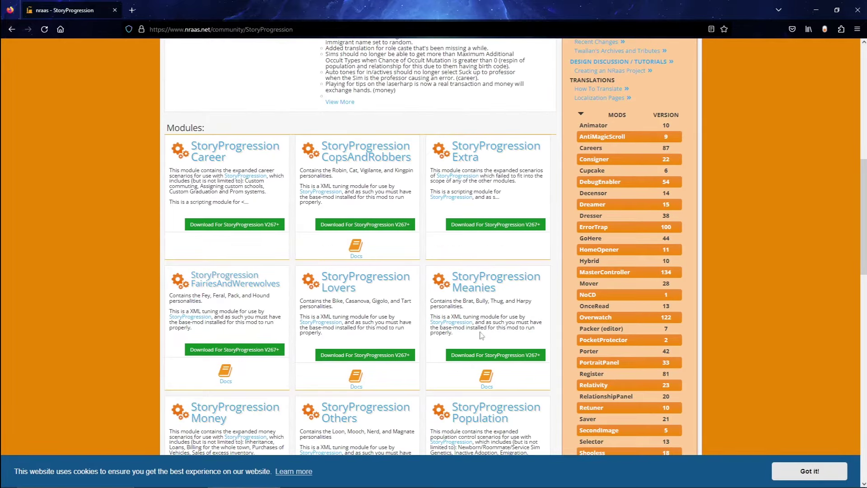
key(alt+Tab)
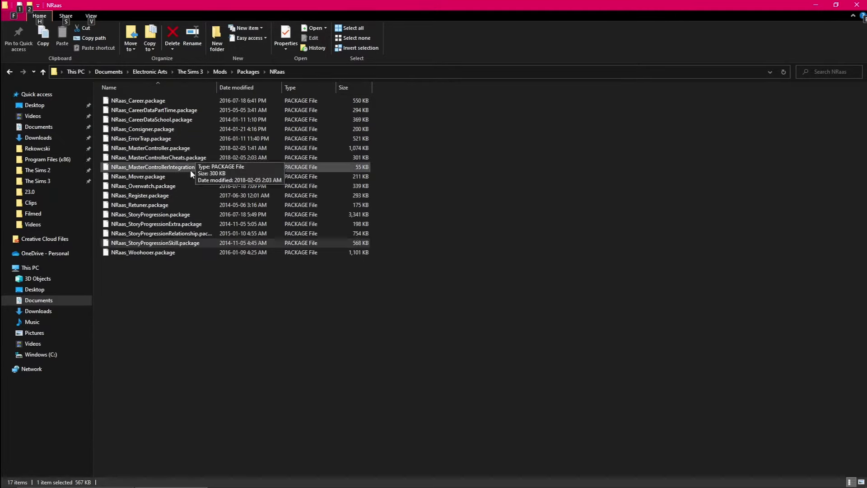
Step: Deselect the files, restore the NRaas Explorer window to a smaller size, and bring Firefox forward
click(215, 345)
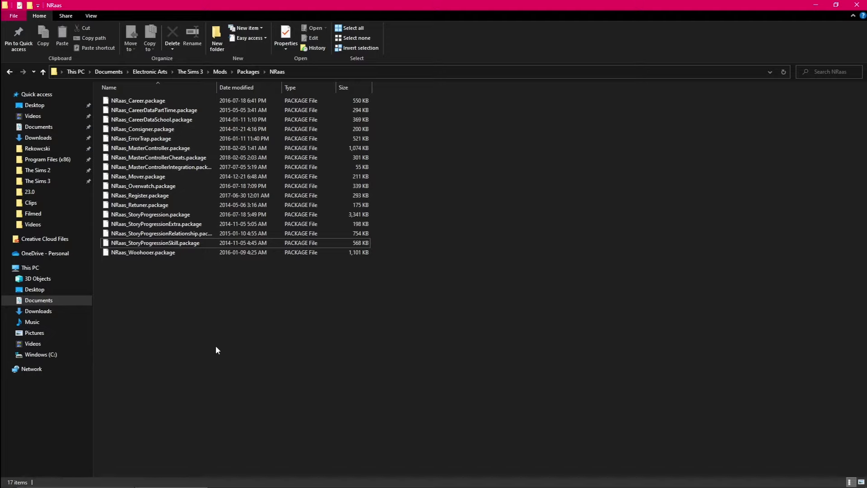
double_click(342, 5)
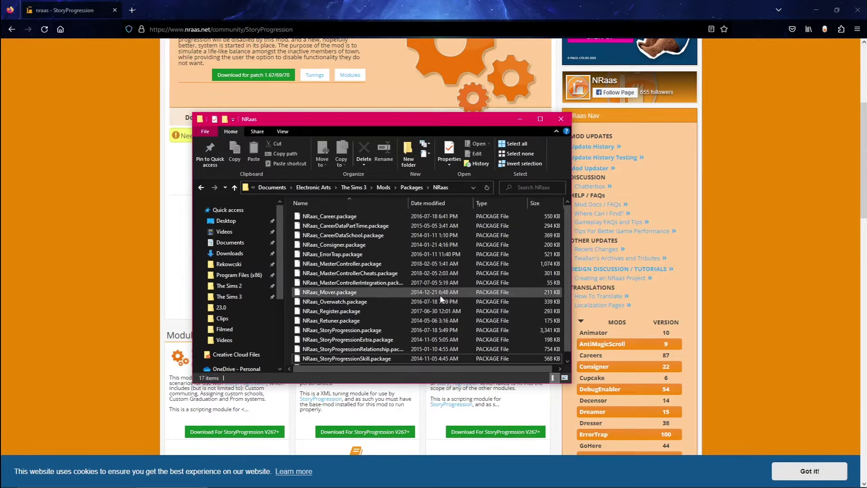
scroll(440, 295, down, 1)
scroll(464, 291, up, 1)
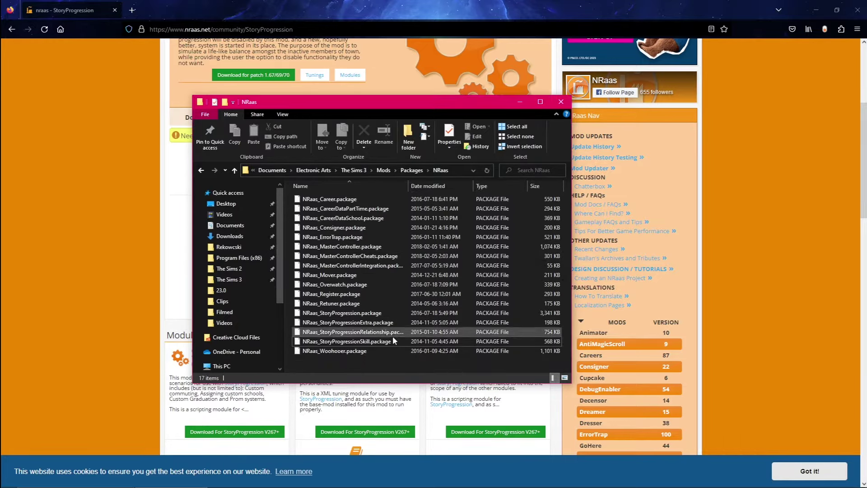
drag(378, 359, 337, 366)
click(414, 8)
Step: Go back to the NRaas Mods List and scroll through its mod cards
click(12, 29)
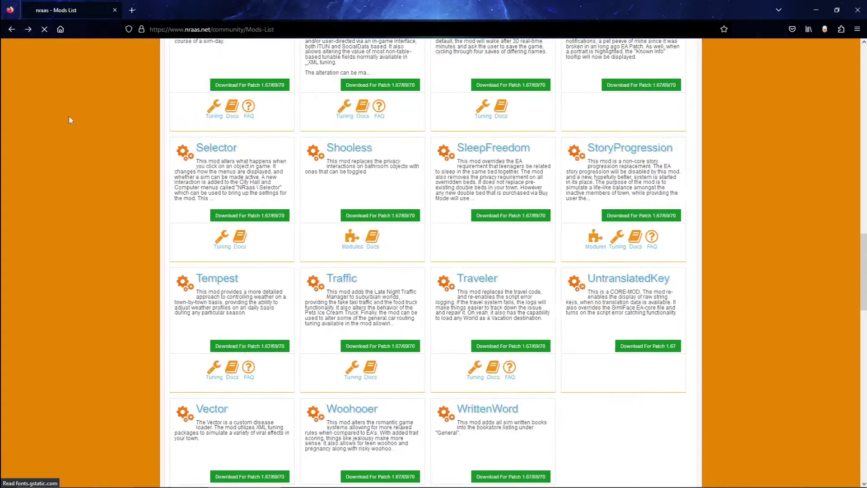
scroll(392, 180, up, 3)
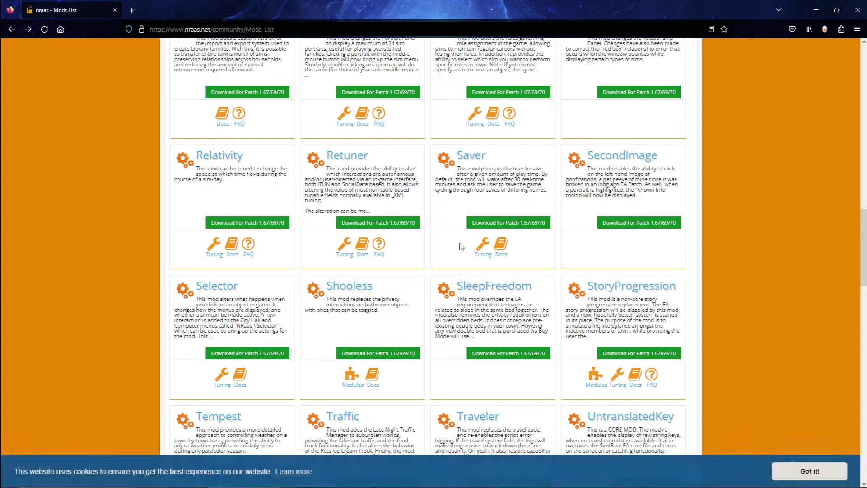
scroll(468, 222, up, 10)
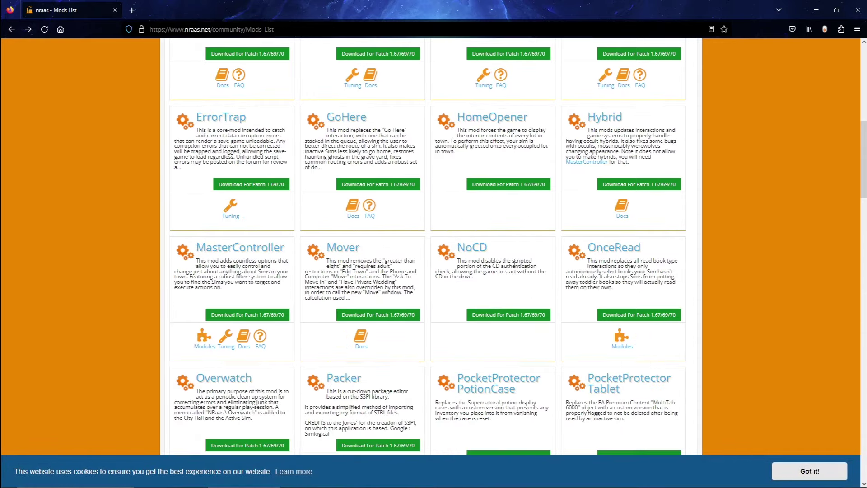
scroll(592, 362, up, 3)
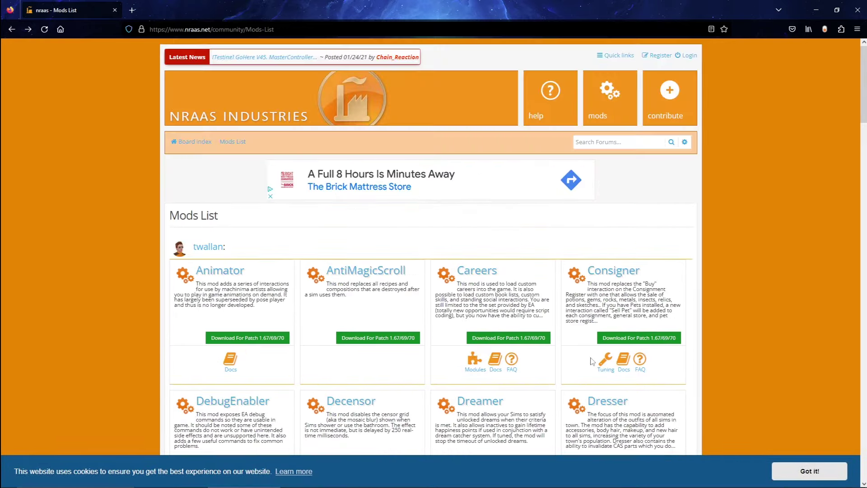
scroll(323, 312, down, 9)
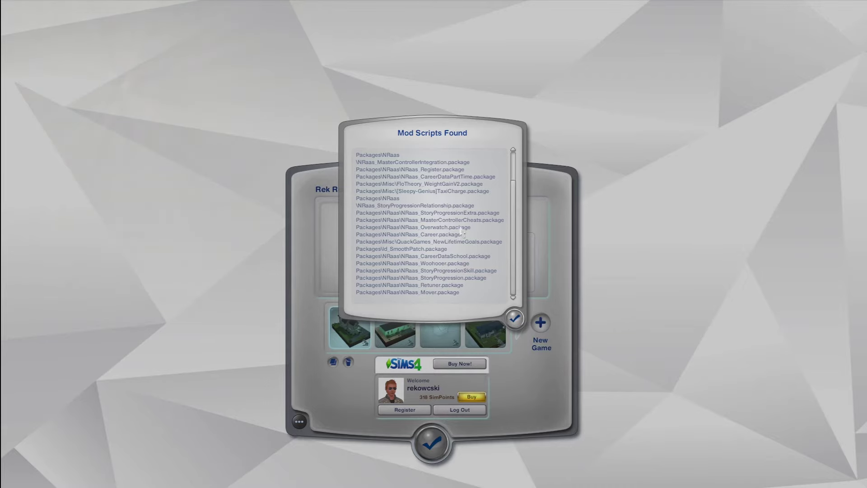
Step: Review the NRaas and other packages in the Mod Scripts Found list and accept it
scroll(515, 199, up, 3)
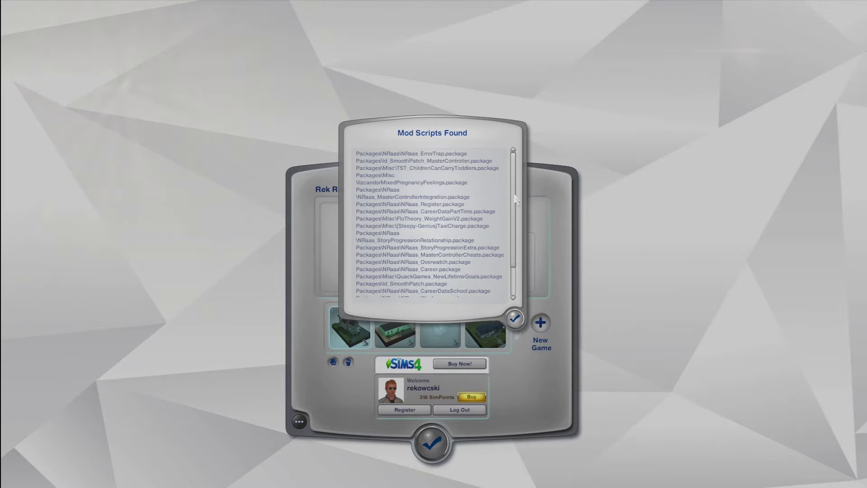
scroll(515, 199, down, 3)
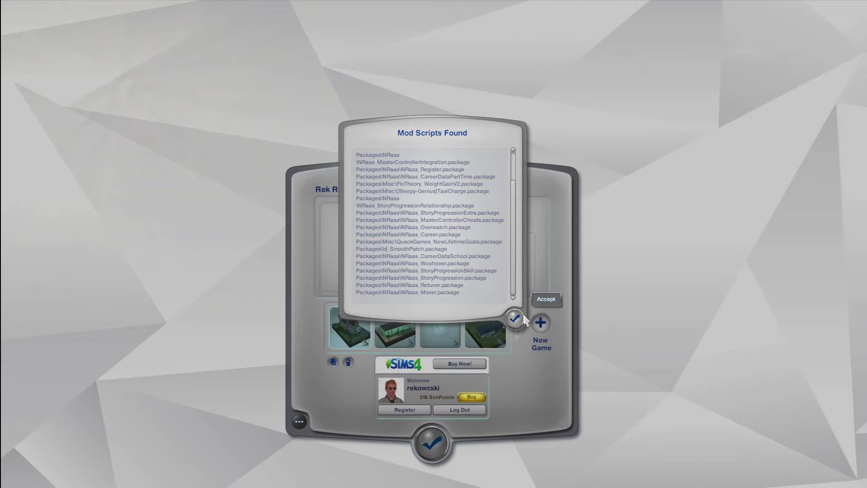
scroll(523, 316, up, 3)
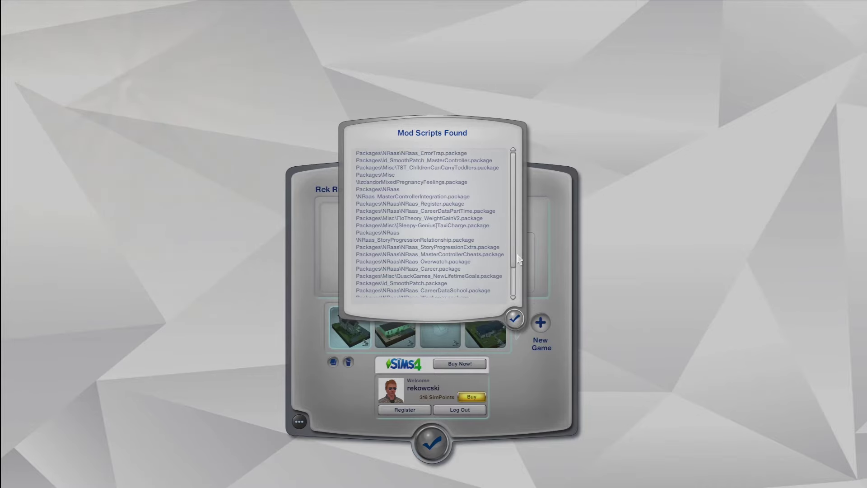
click(515, 319)
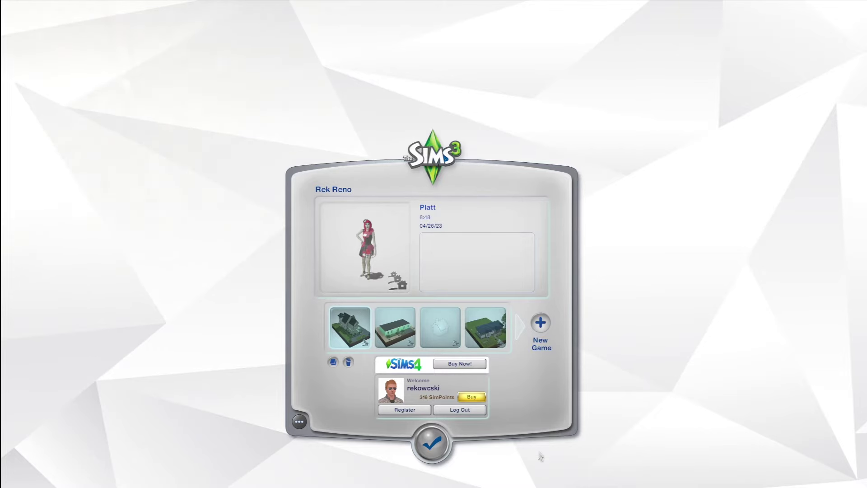
Step: Start a New Game with Sunset Valley chosen from the town list
click(541, 327)
click(504, 224)
scroll(469, 289, down, 2)
scroll(474, 288, up, 2)
scroll(476, 287, down, 3)
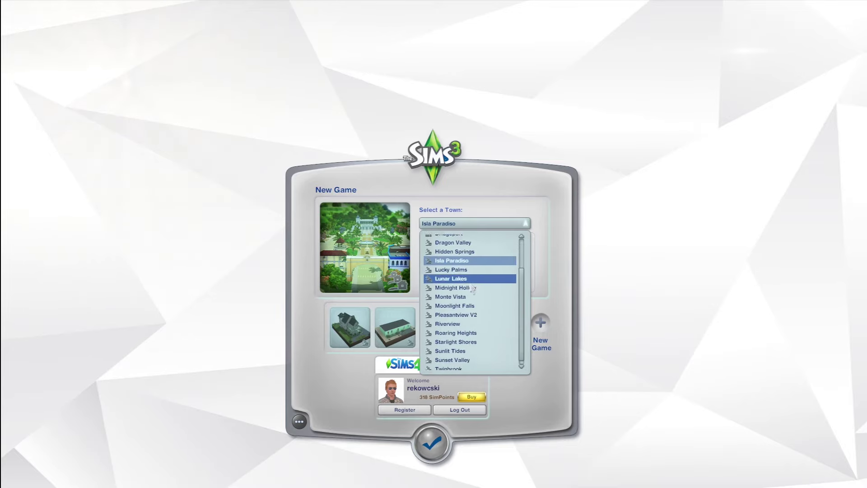
click(452, 347)
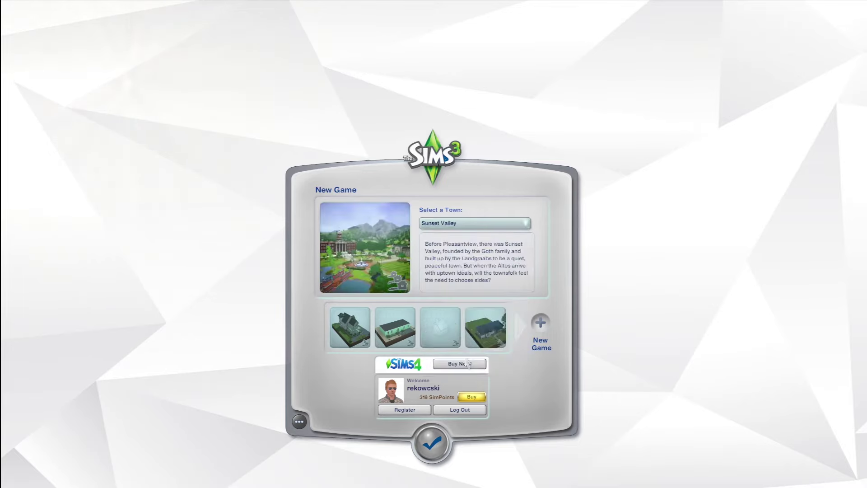
click(431, 444)
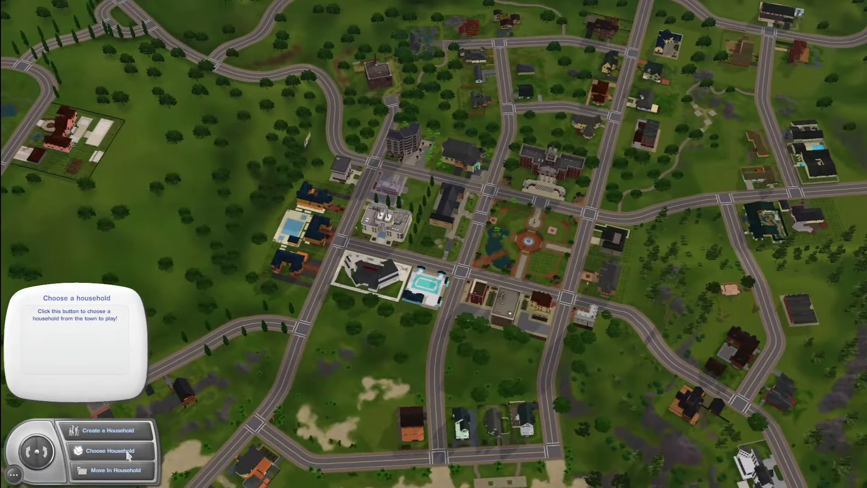
Step: Use Choose Household and rotate the town map to select a household to play
click(128, 453)
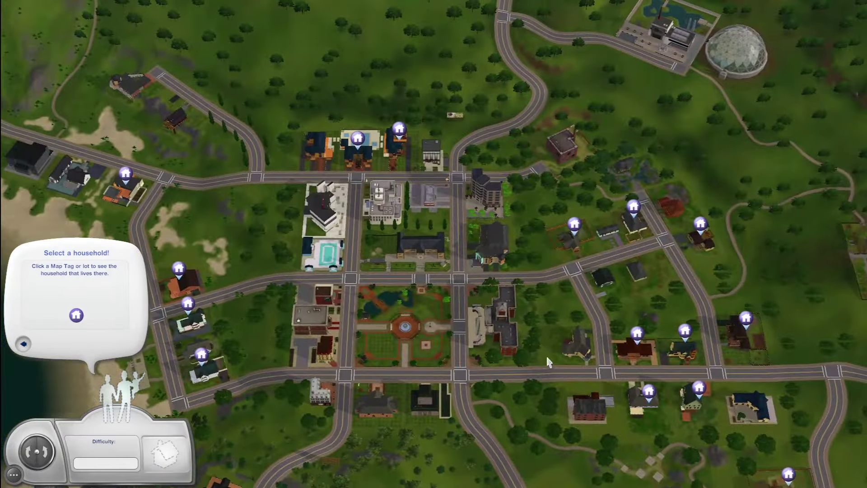
scroll(547, 356, down, 2)
drag(546, 356, 610, 413)
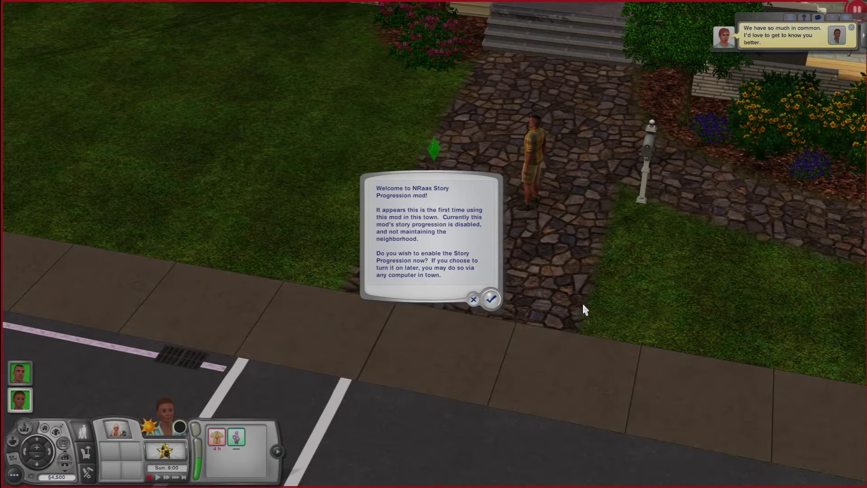
Step: Accept Story Progression and age-span speed matching, decline removing homeless sims, and dismiss the phone tip
click(492, 298)
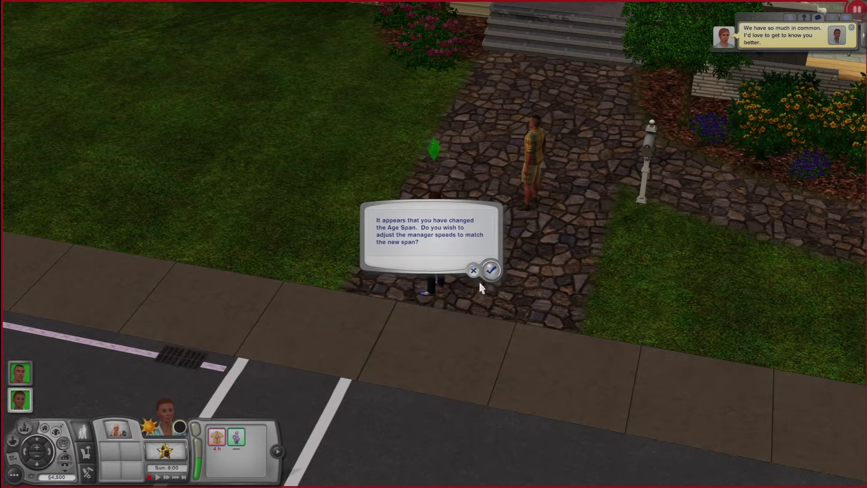
click(492, 270)
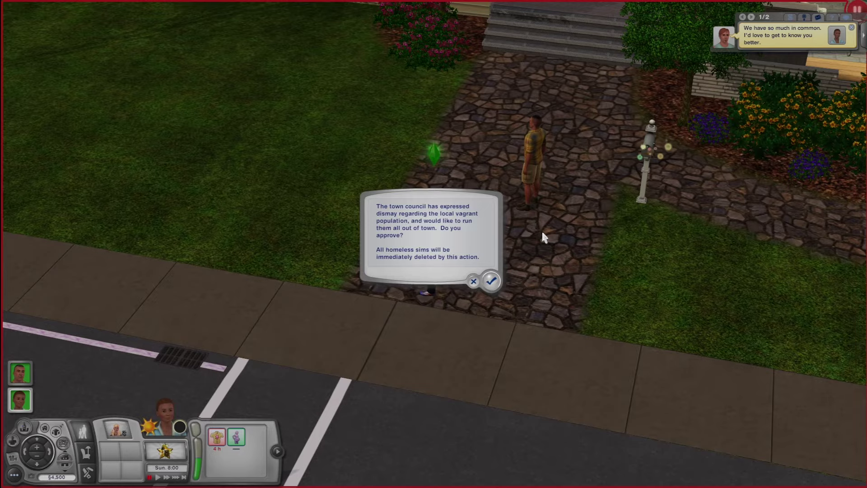
click(472, 283)
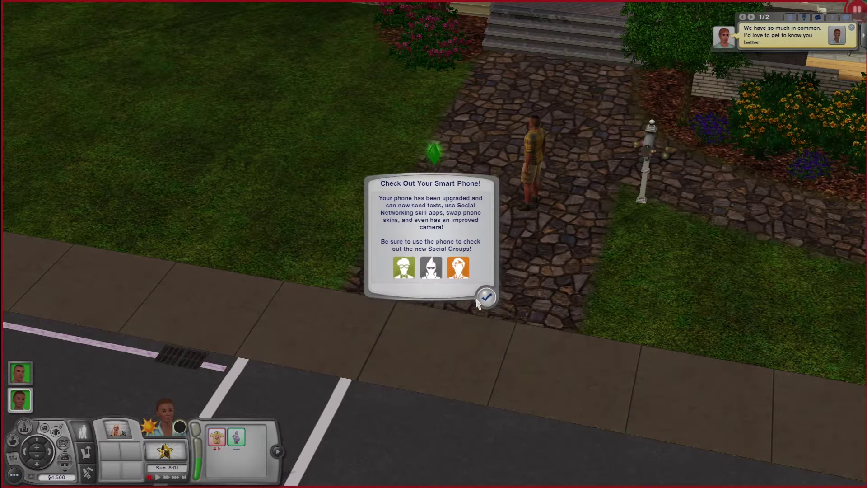
click(486, 297)
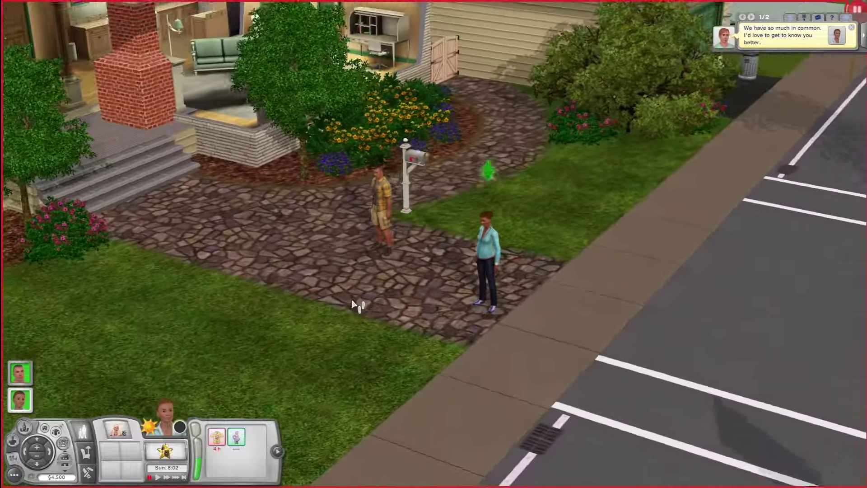
Step: Zoom to the new computer on the living room desk and check its interactions
scroll(337, 284, down, 6)
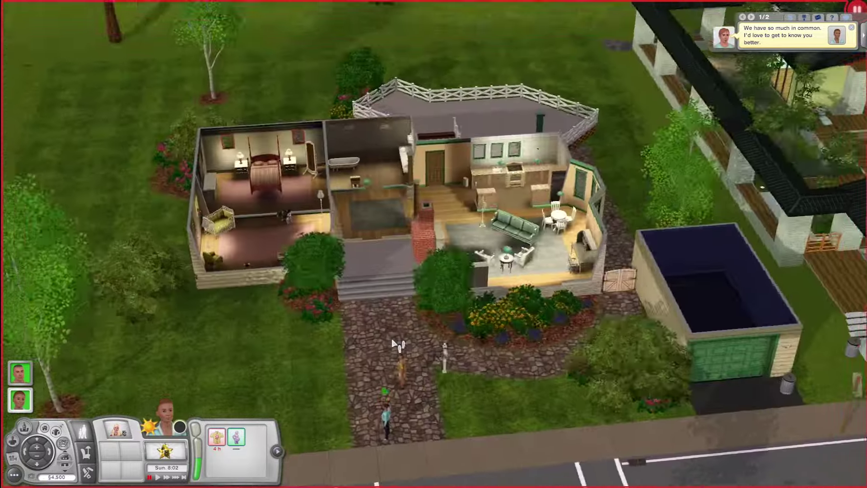
scroll(537, 168, up, 6)
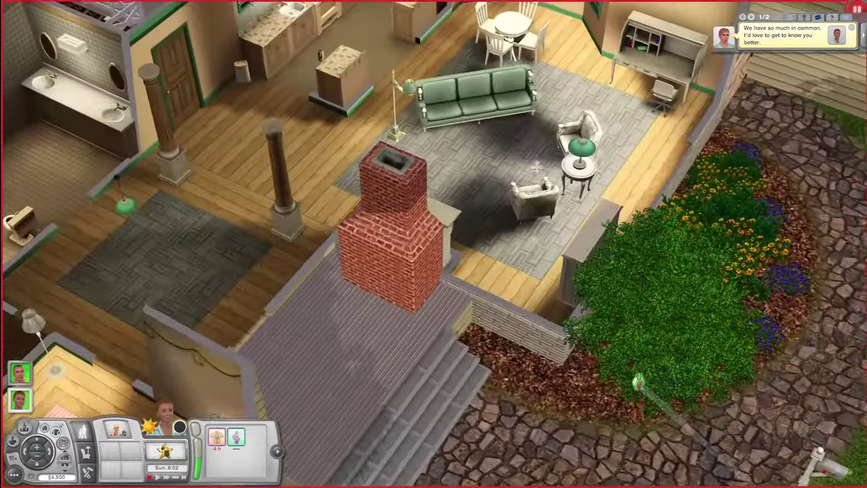
scroll(538, 168, up, 5)
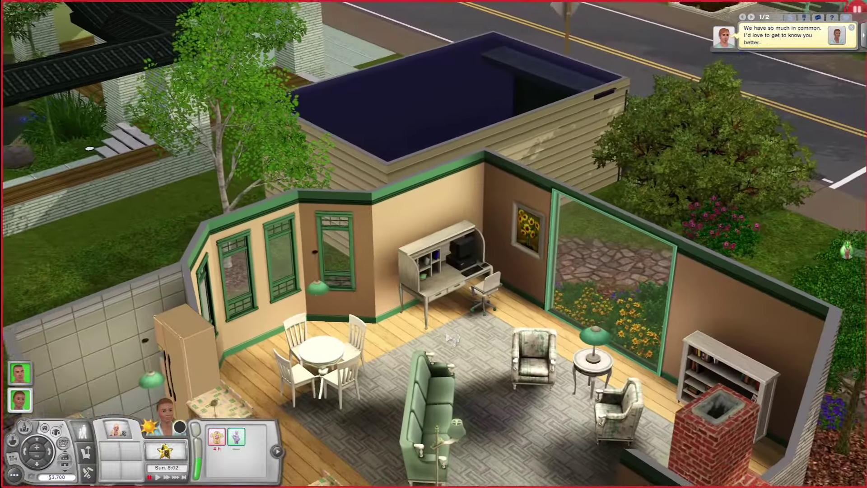
scroll(457, 294, up, 4)
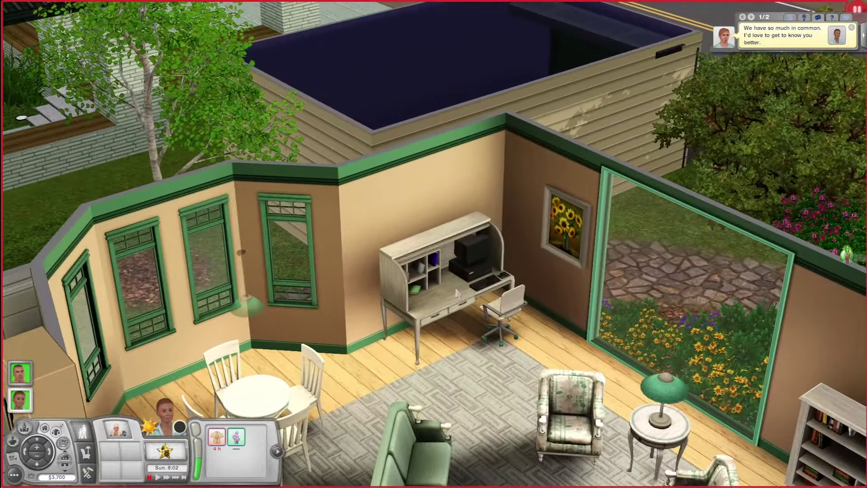
scroll(457, 294, down, 3)
click(439, 247)
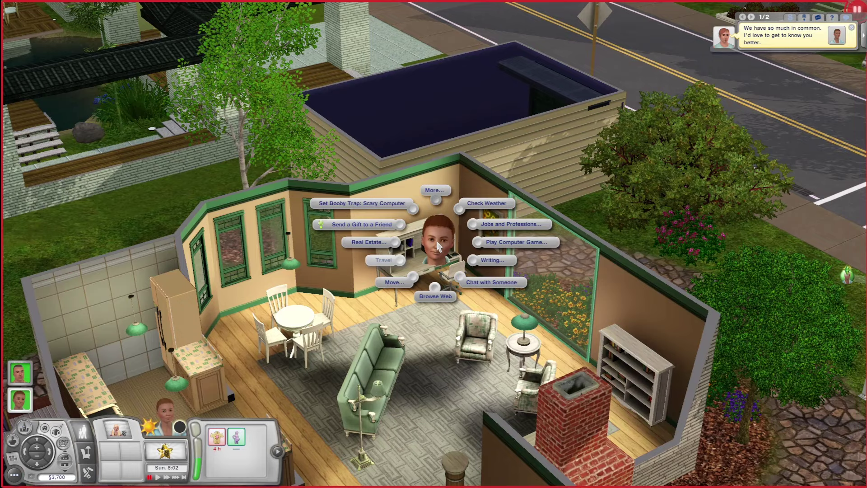
Step: Zoom out to the town map and orbit the camera in on City Hall
scroll(438, 247, down, 8)
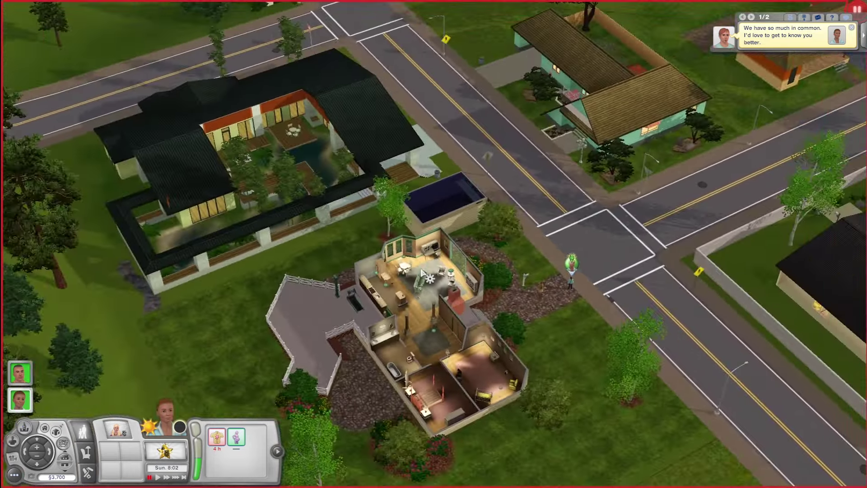
scroll(420, 256, down, 6)
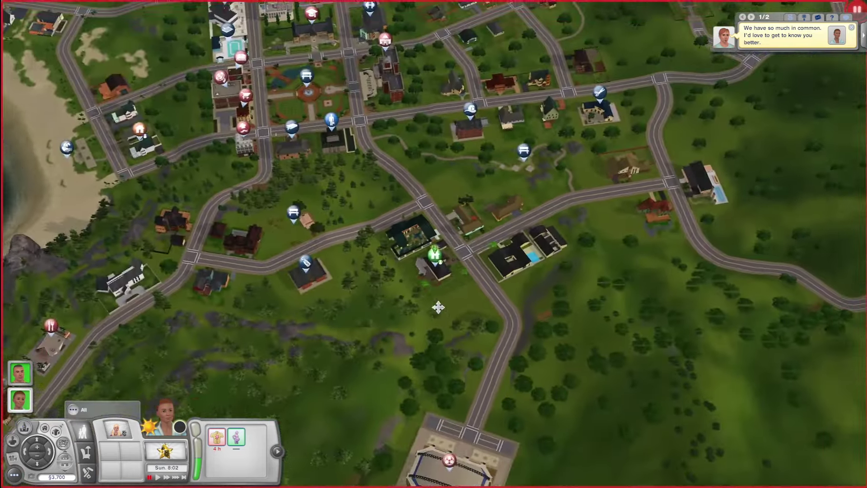
scroll(436, 270, up, 10)
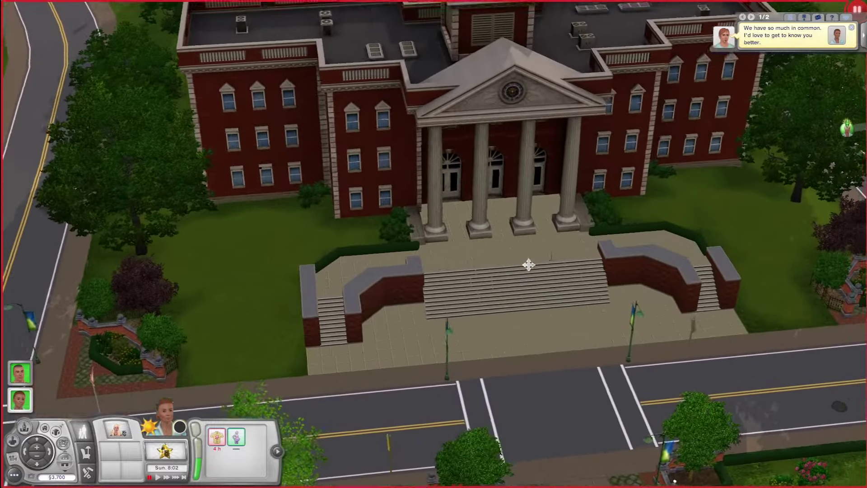
drag(529, 265, 317, 174)
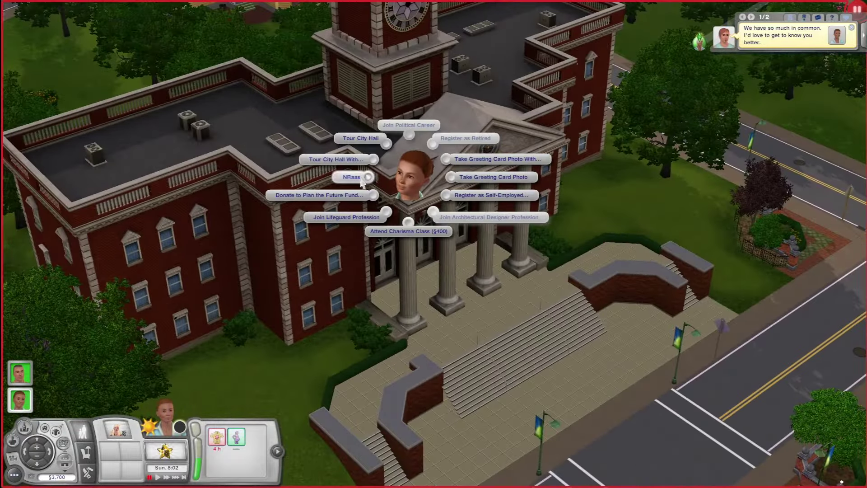
Step: From City Hall's NRaas menu, open Story Progression's General Options (Options: Main) list
click(354, 180)
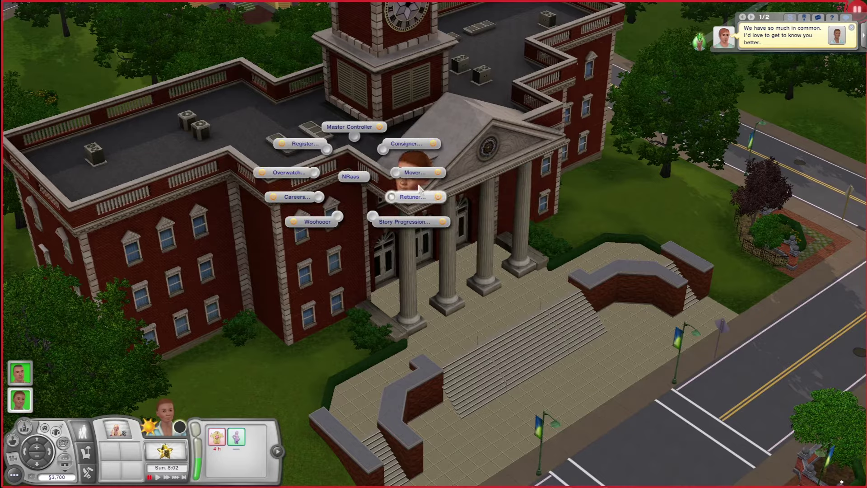
click(411, 222)
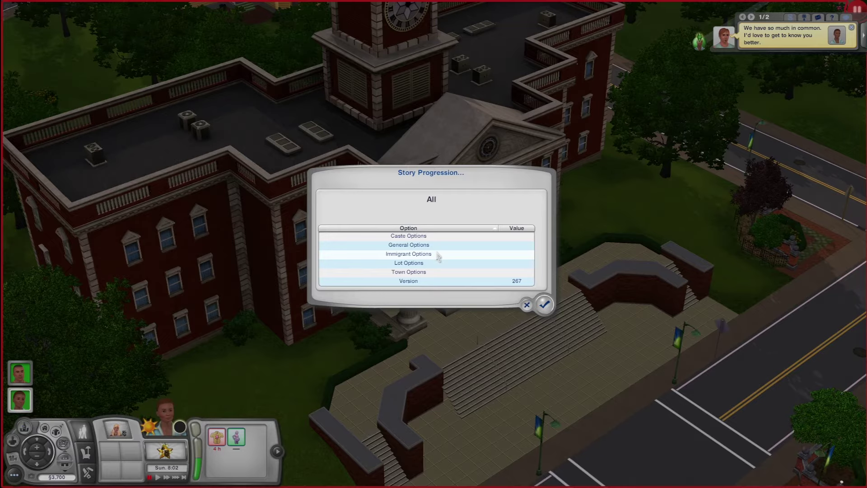
click(439, 256)
click(409, 244)
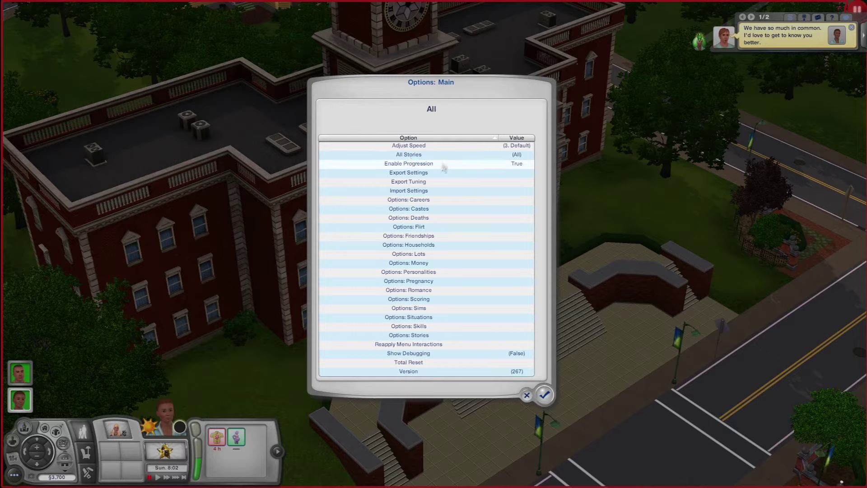
Step: Set Story Progression's Adjust Speed to 2. Slow, then bring up the All Stories choices
click(428, 145)
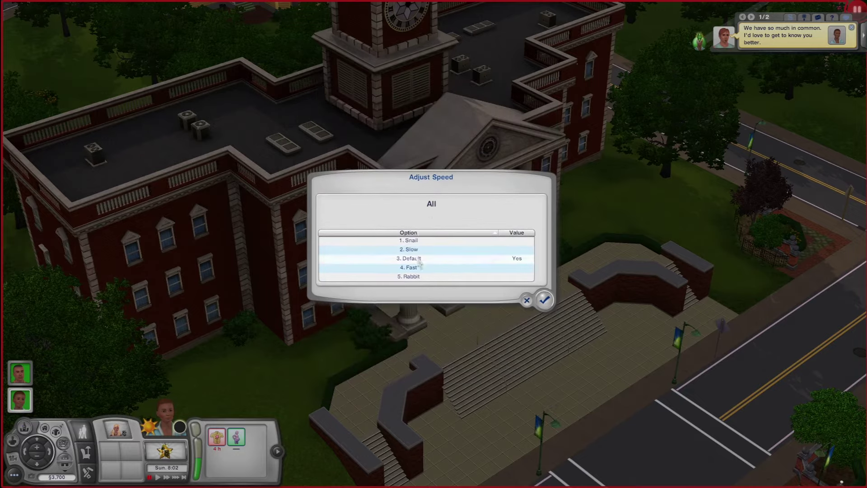
click(416, 250)
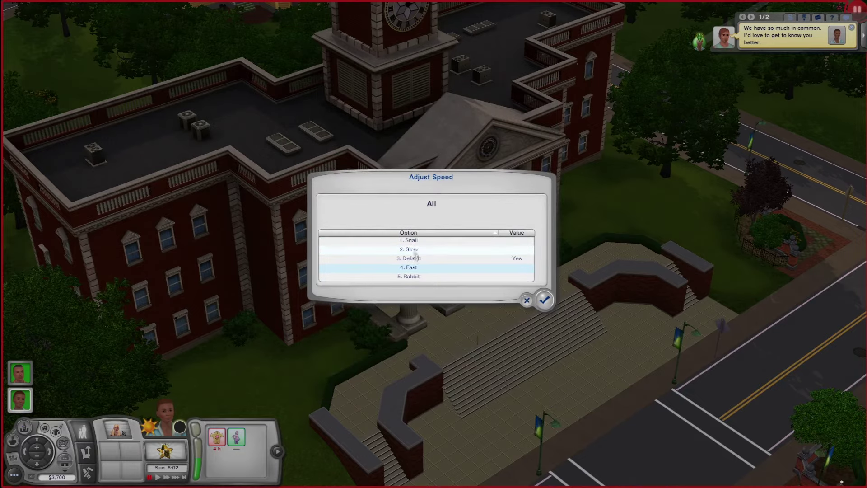
click(415, 253)
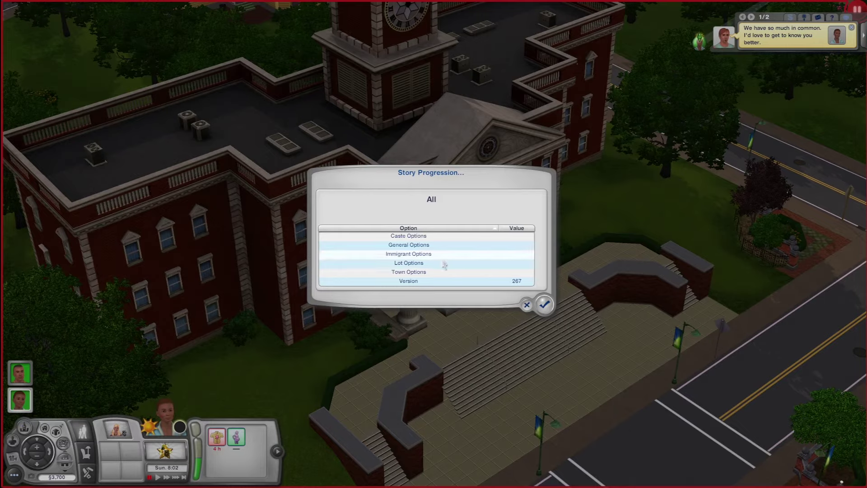
click(473, 246)
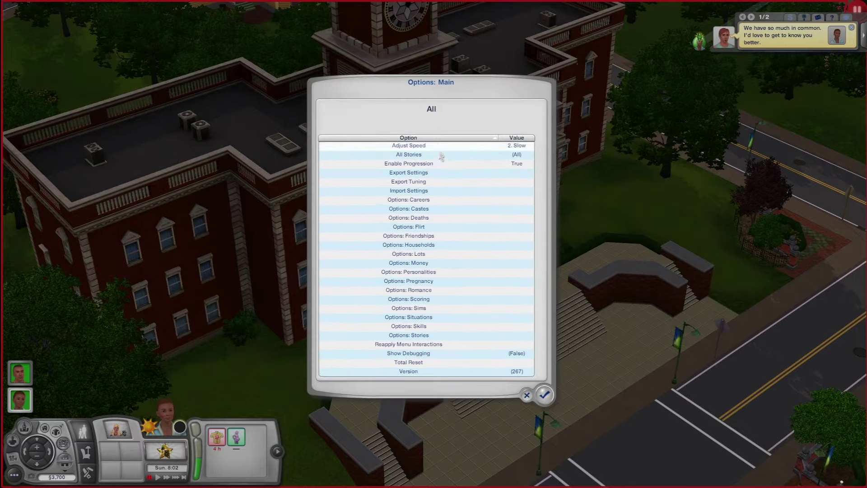
click(445, 147)
click(429, 250)
click(426, 145)
click(411, 249)
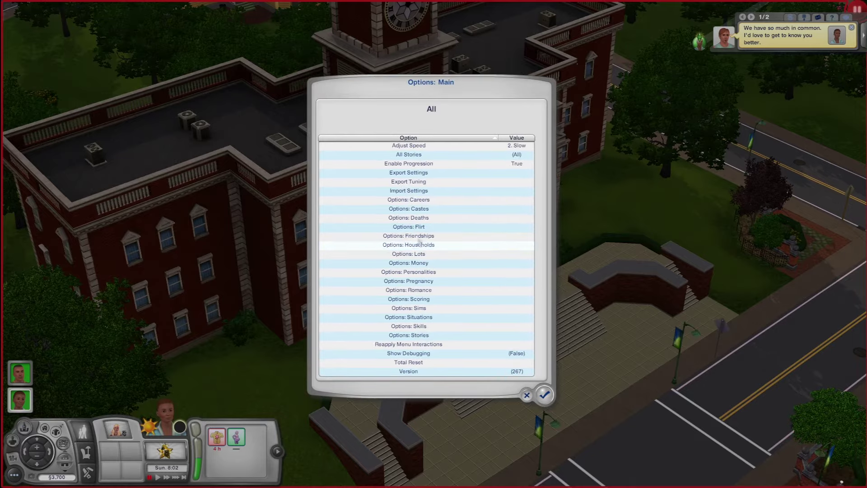
click(449, 155)
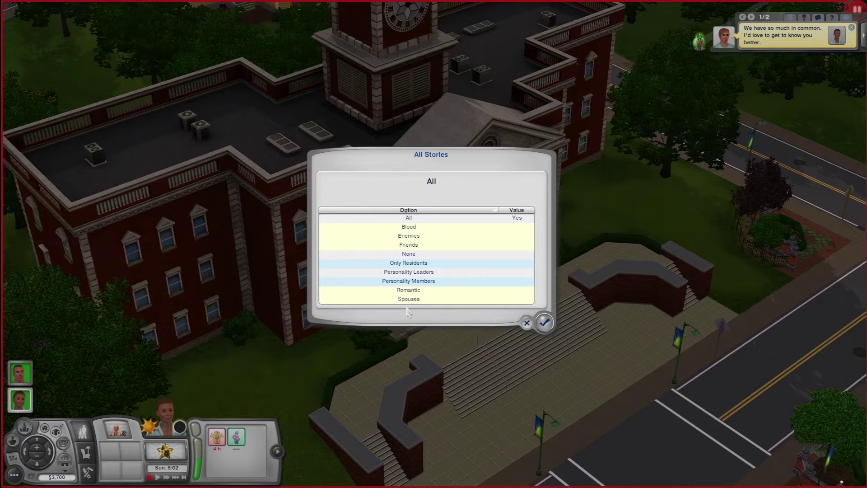
Step: Set All Stories to Custom for every manager, leaving the pregnancy cooldown unchanged
click(544, 320)
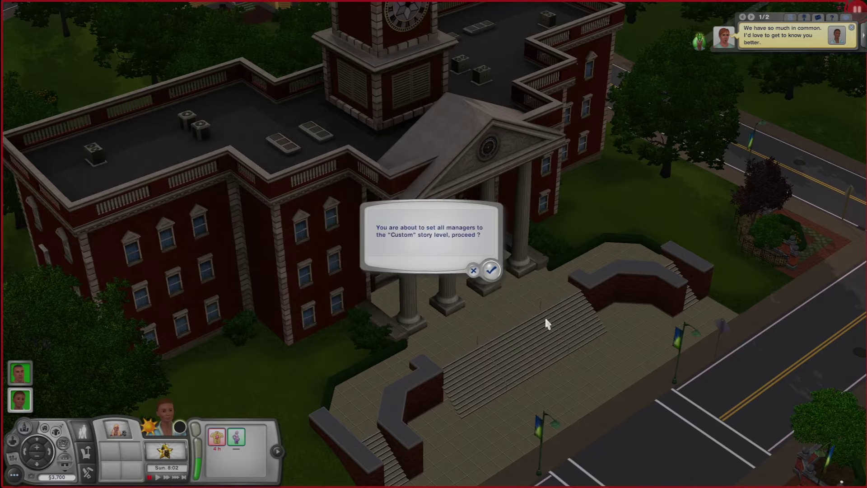
click(490, 271)
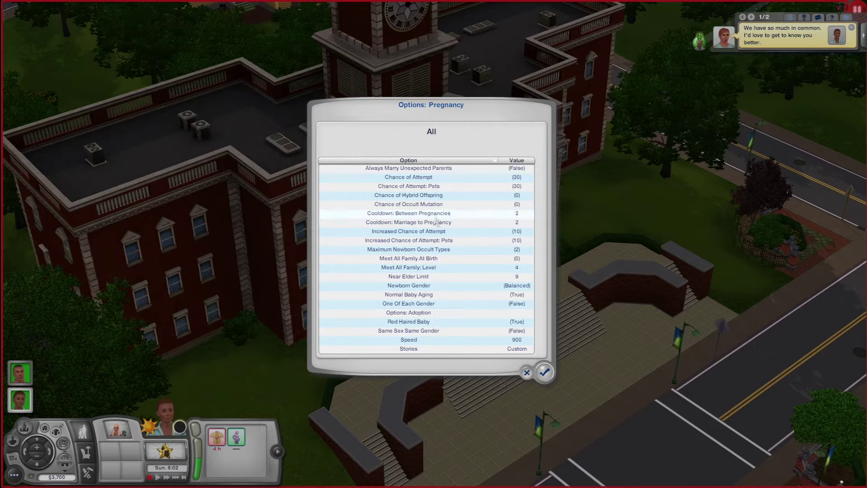
click(451, 220)
click(510, 291)
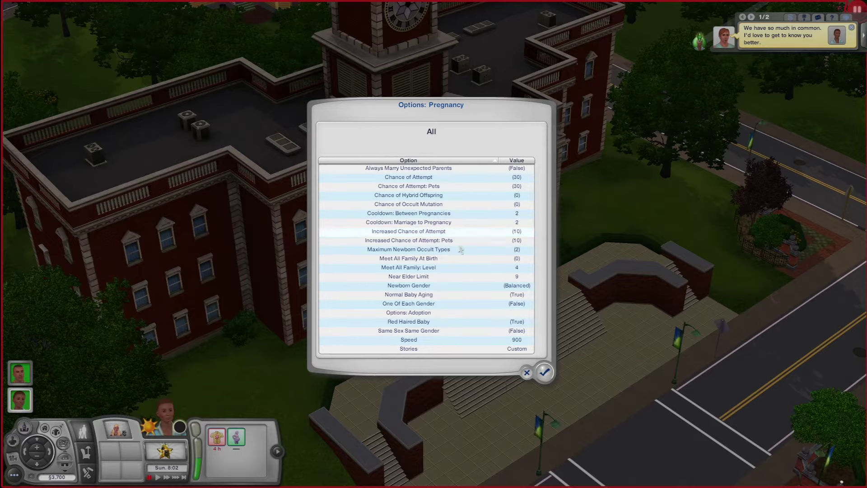
Step: Leave the pregnancy options and go to Story Progression's Lot Options
click(527, 372)
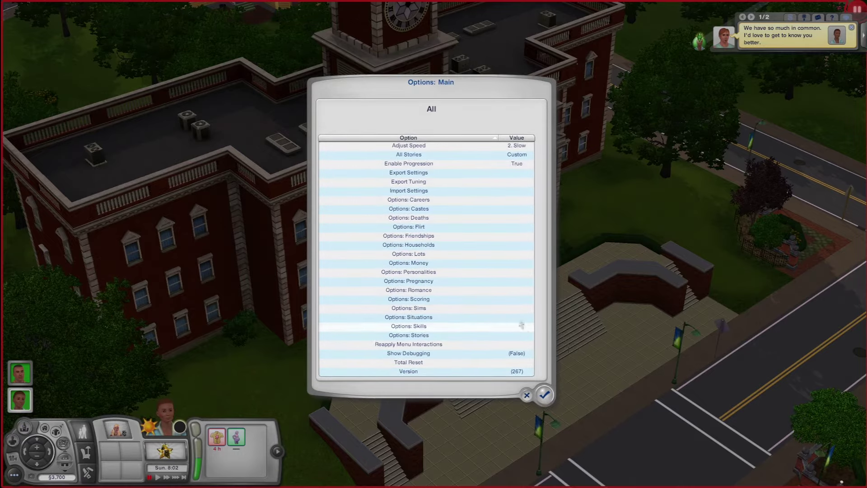
click(483, 214)
click(408, 263)
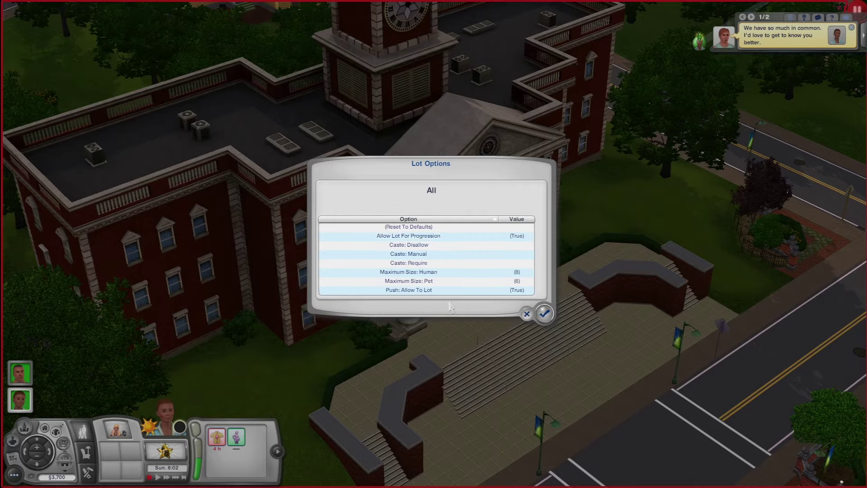
Step: Set Lot Options' Maximum Size: Pet to 1 and close the Story Progression menus
click(492, 281)
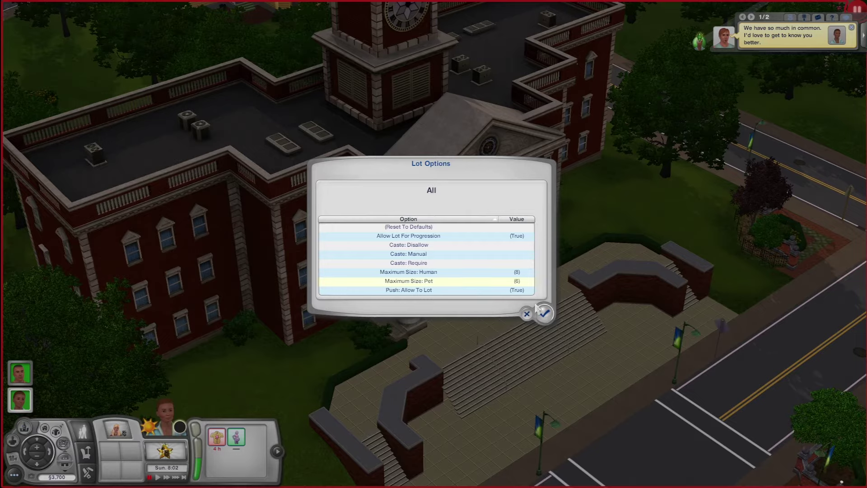
click(544, 313)
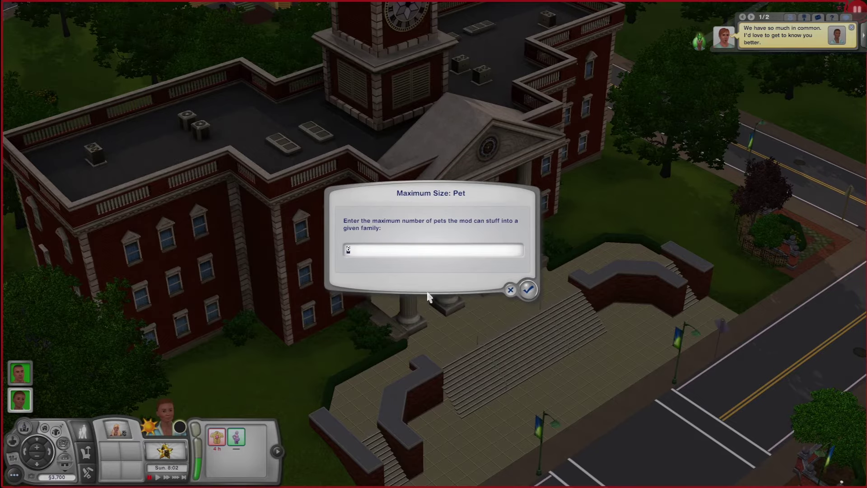
text(1)
click(528, 290)
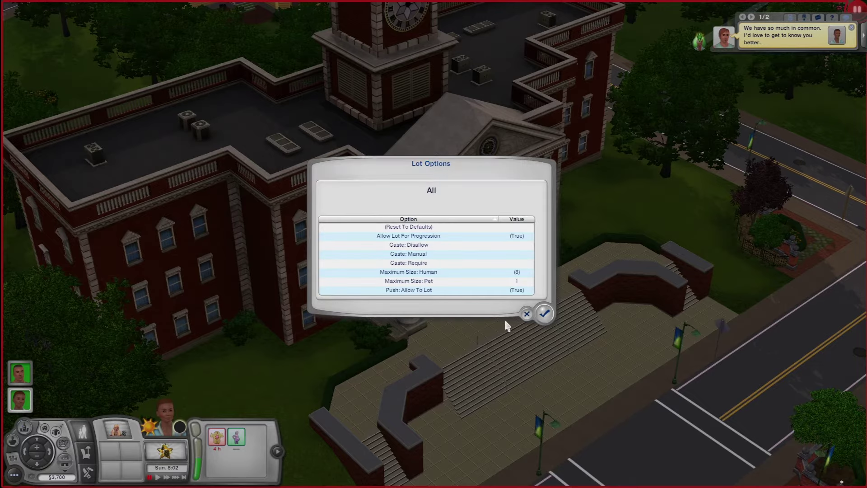
click(545, 313)
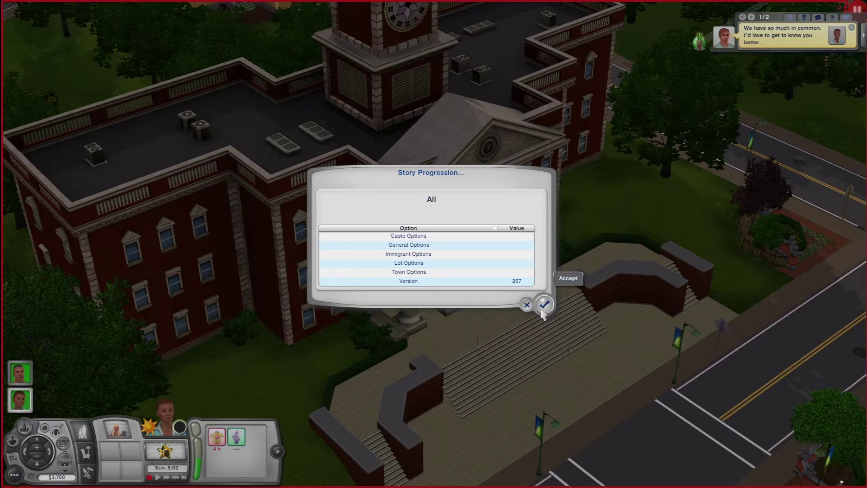
click(547, 308)
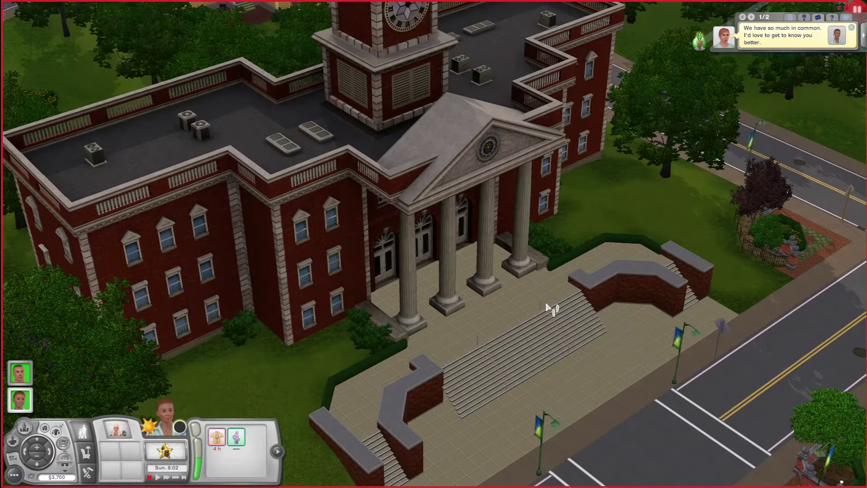
scroll(526, 322, up, 5)
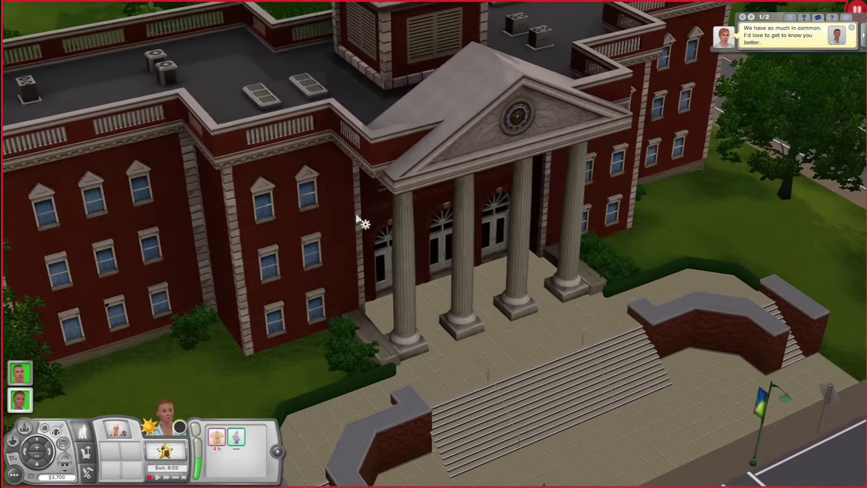
Step: Open Woohooer from City Hall's NRaas menu and view its General options without changes
click(349, 180)
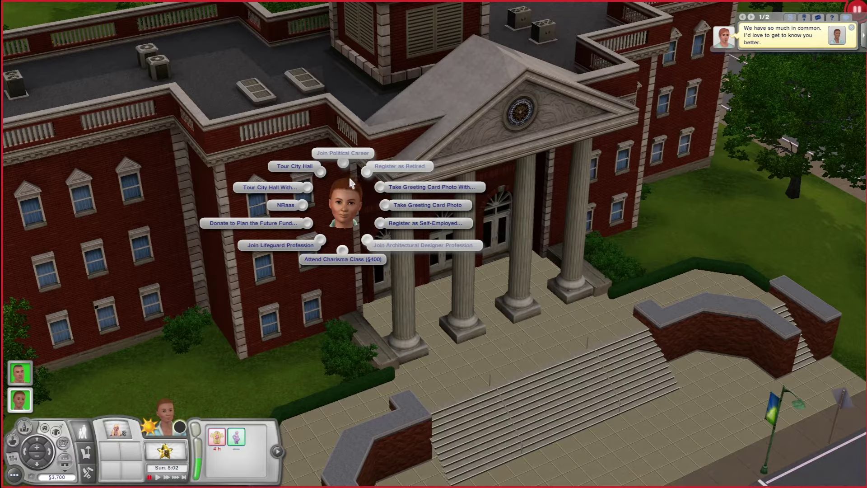
click(290, 212)
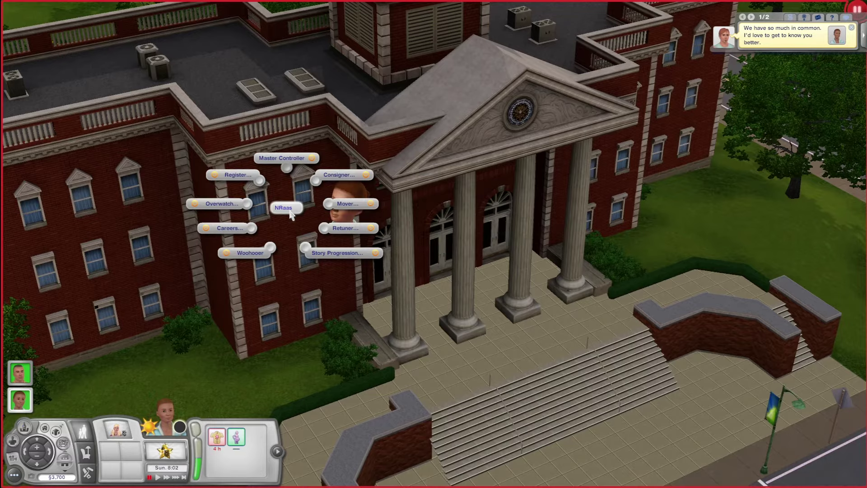
click(255, 254)
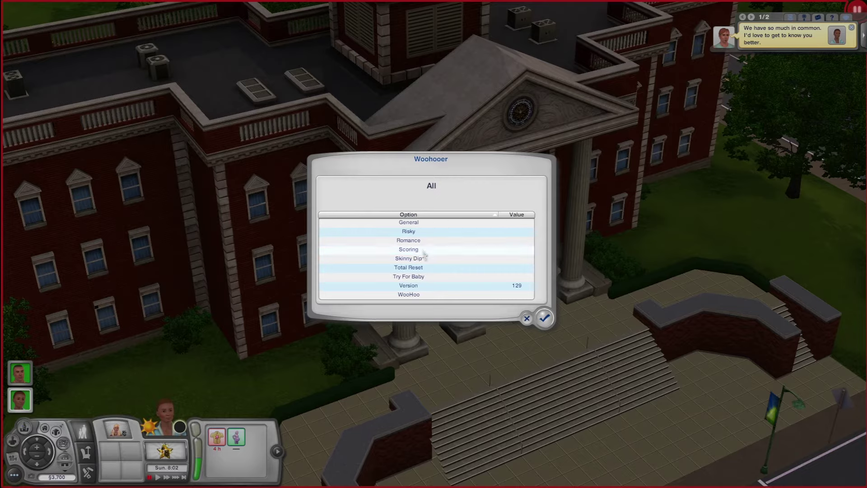
click(418, 223)
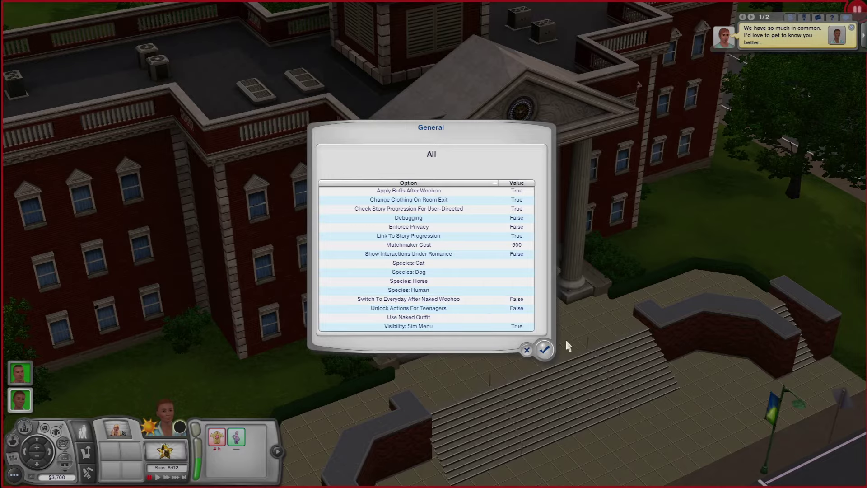
click(527, 351)
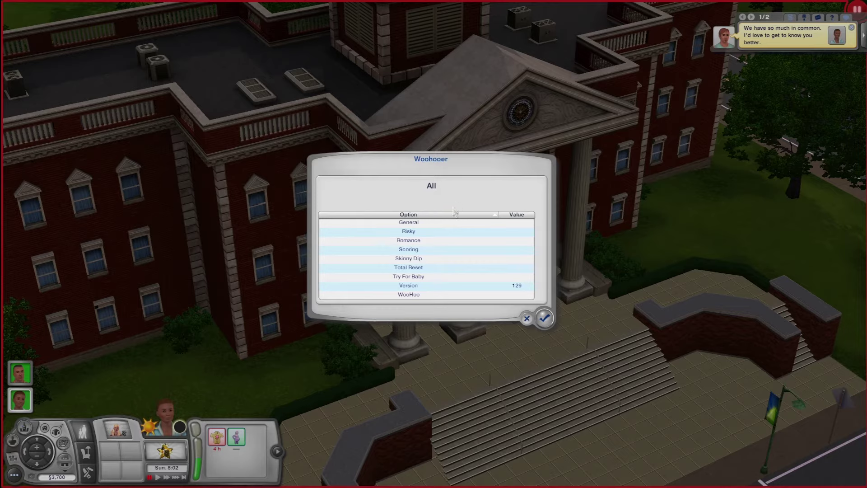
Step: Set Woohooer's Risky option Show Risky Chance In Menu to False and open Species: Human
click(437, 232)
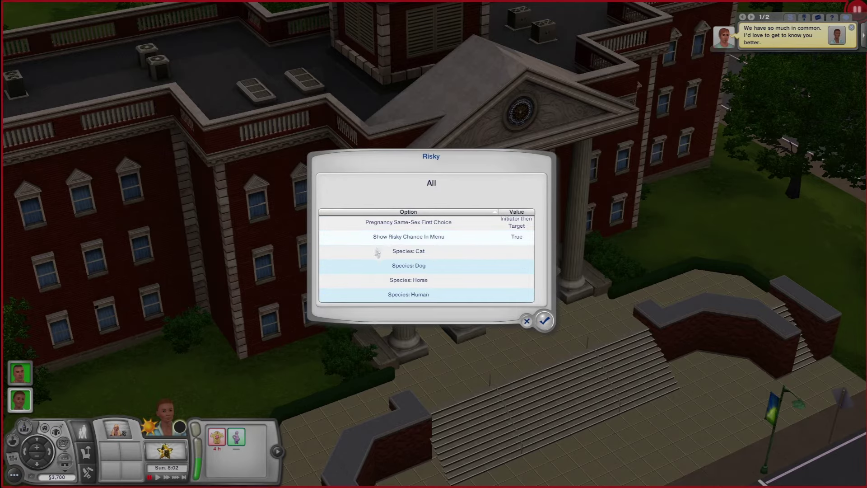
click(459, 238)
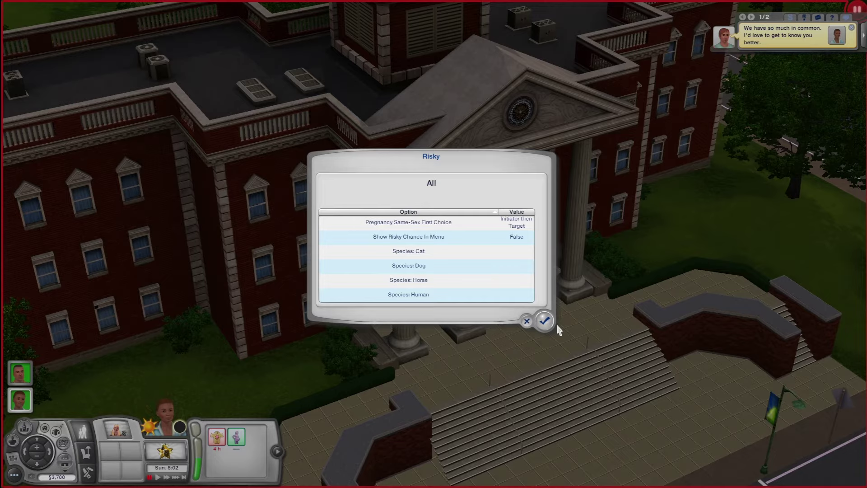
click(437, 294)
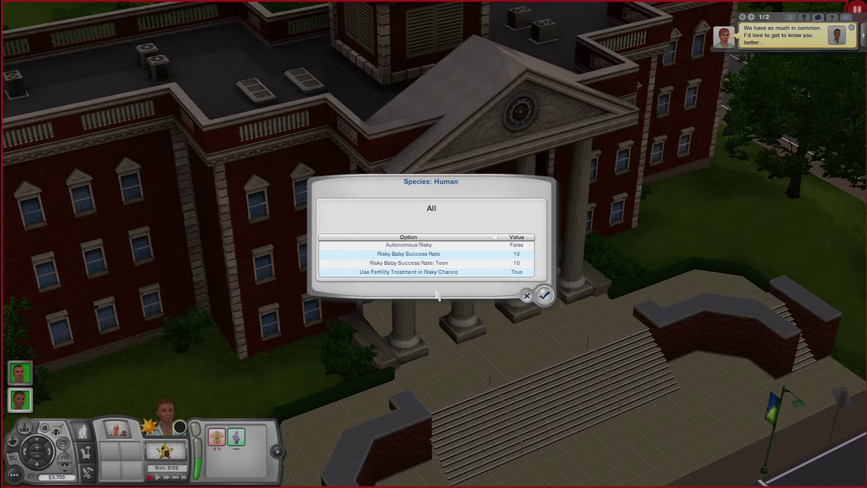
Step: Set human Risky Baby Success Rate to 15 and the teen rate to 20, then accept
key(Escape)
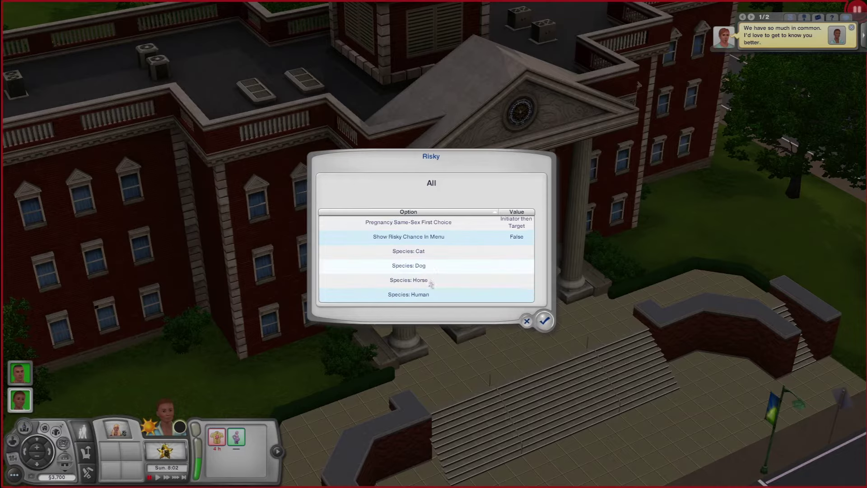
click(436, 298)
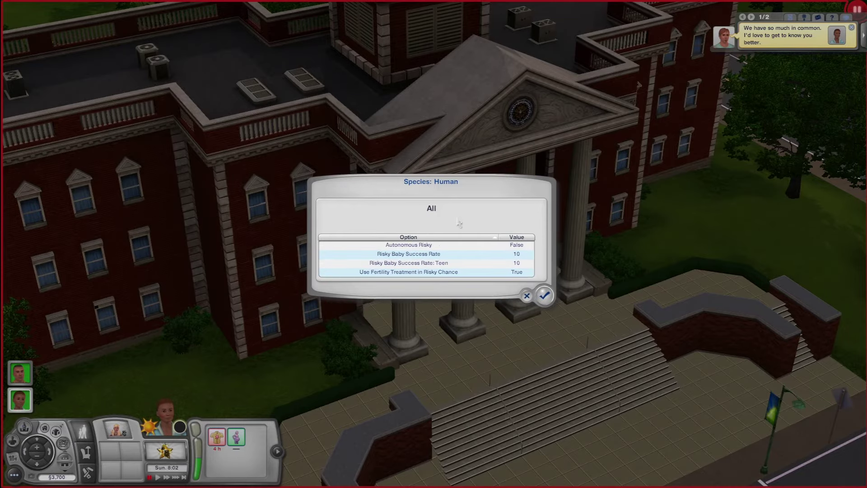
click(425, 256)
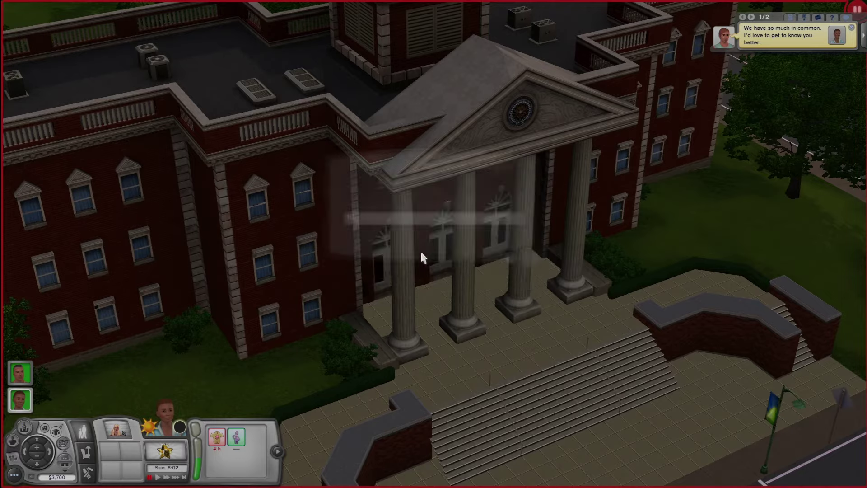
click(406, 251)
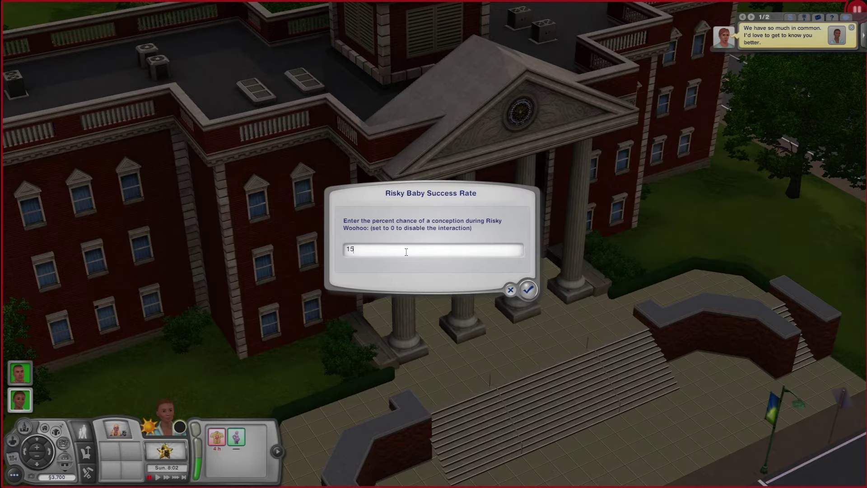
click(529, 290)
click(446, 265)
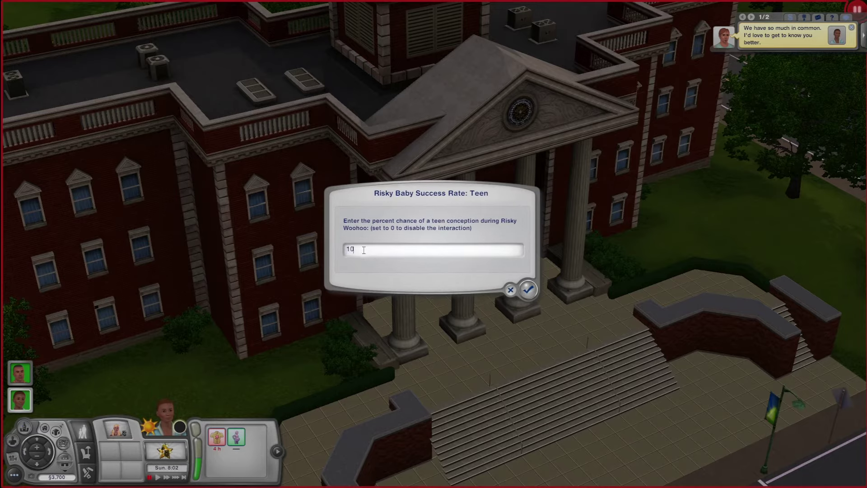
text(20)
click(529, 289)
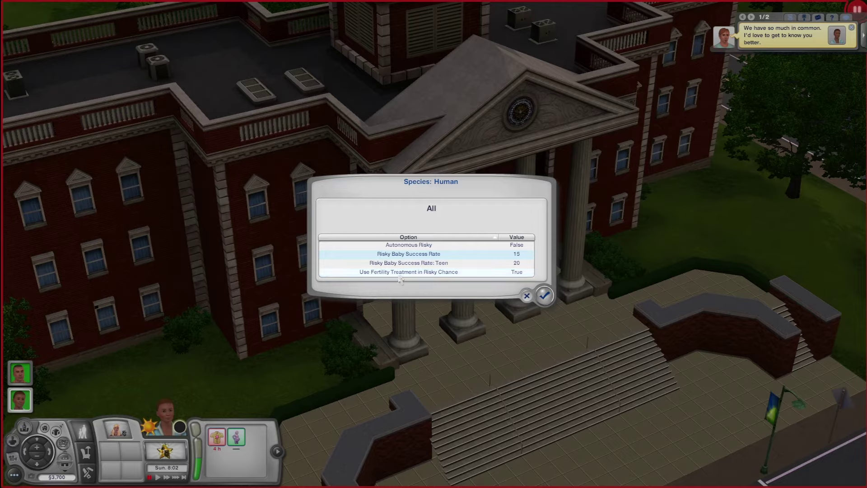
click(544, 295)
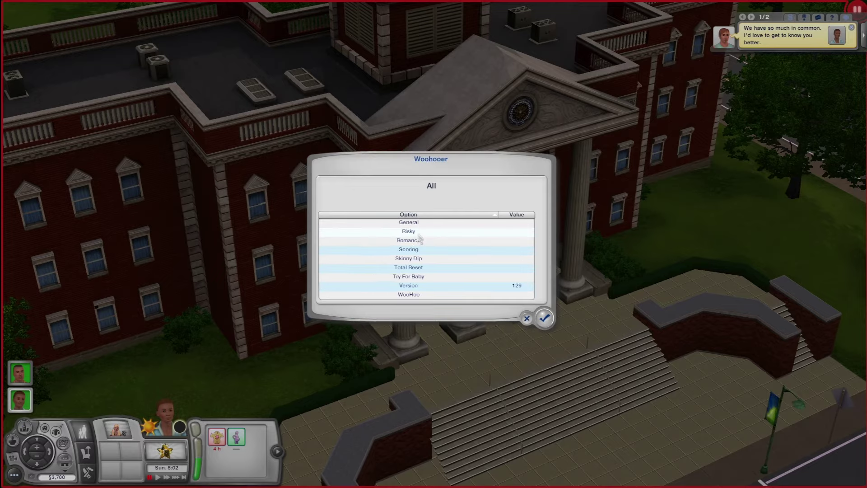
Step: In human Try For Baby, set Allow Same Sex to False and Chance of Quadruplets to 0.01
click(412, 277)
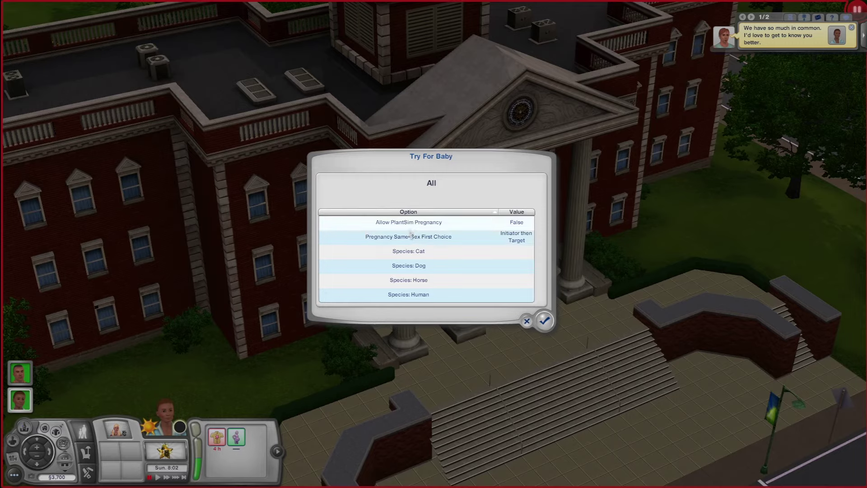
click(429, 295)
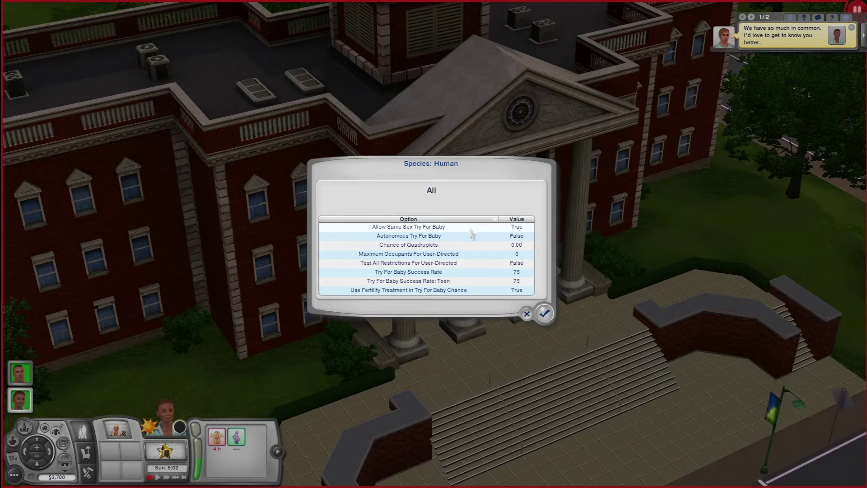
click(466, 230)
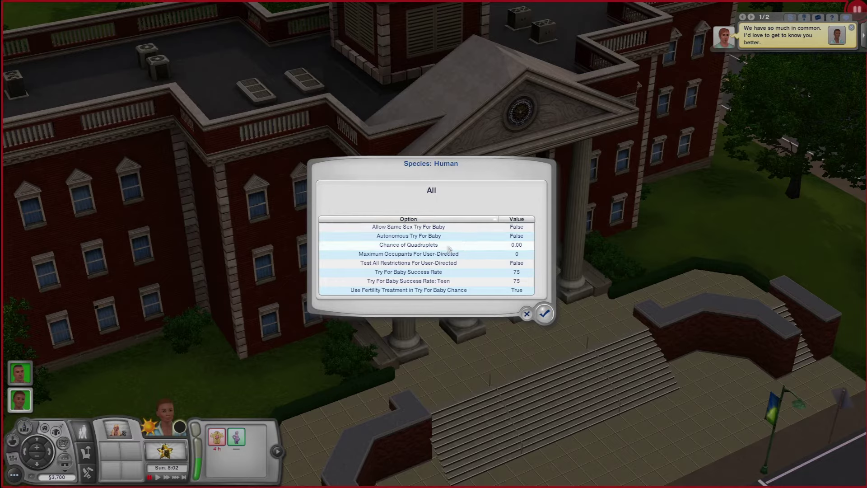
click(484, 246)
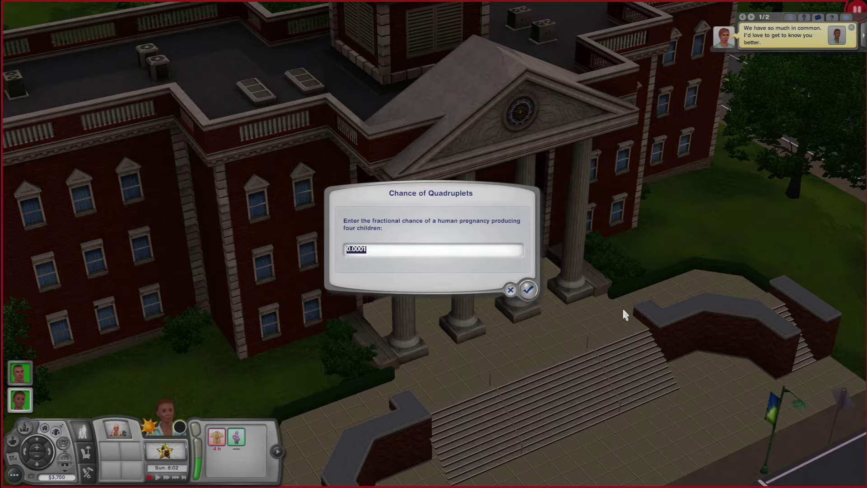
text(.0)
key(Return)
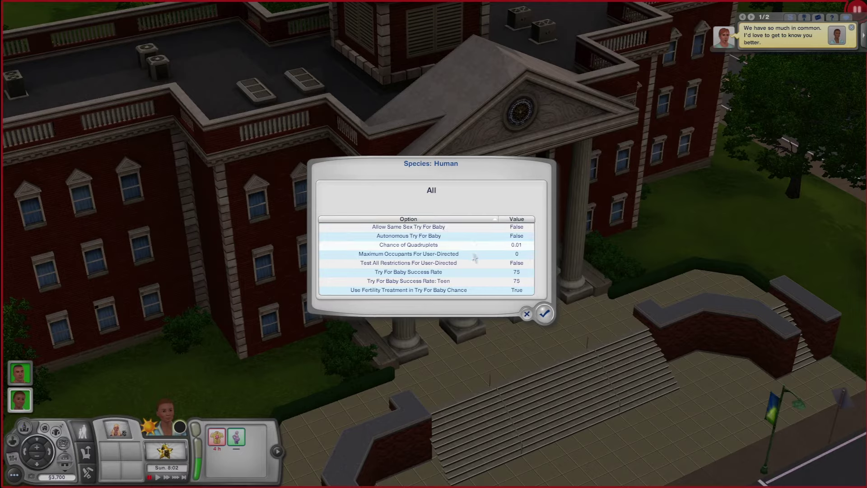
Step: Set Try For Baby Success Rate and its teen rate both to 80, then accept
click(436, 271)
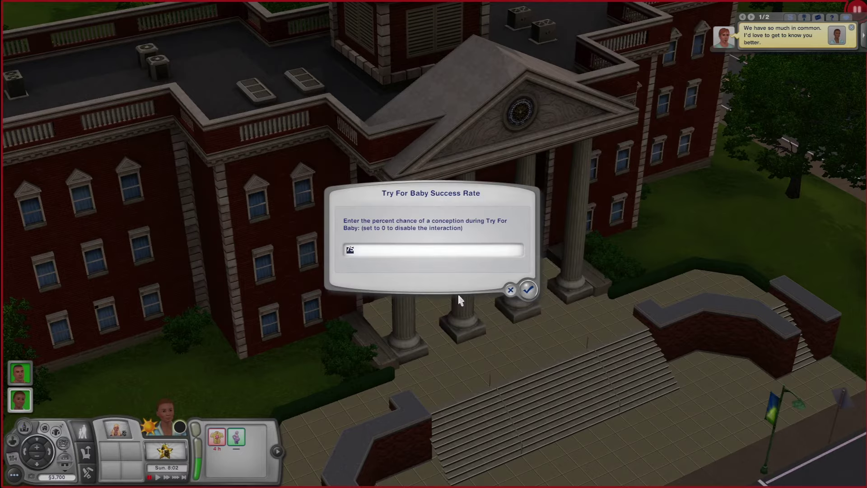
text(80)
click(529, 289)
click(457, 286)
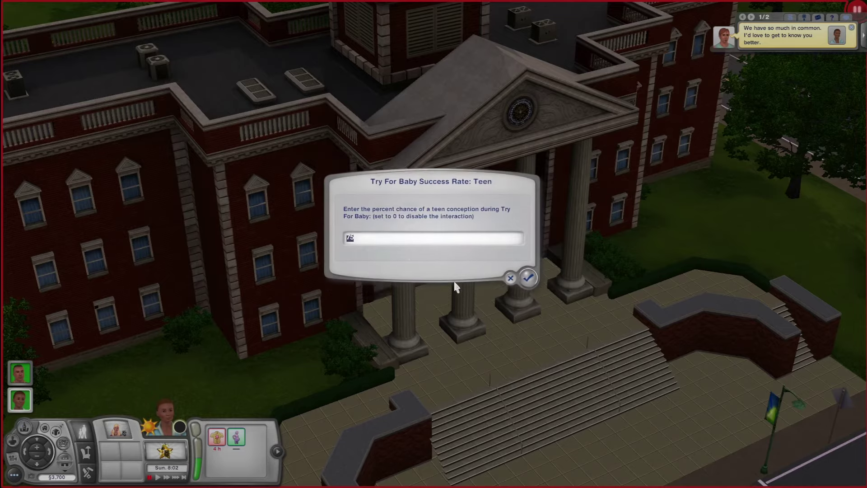
text(80)
key(Return)
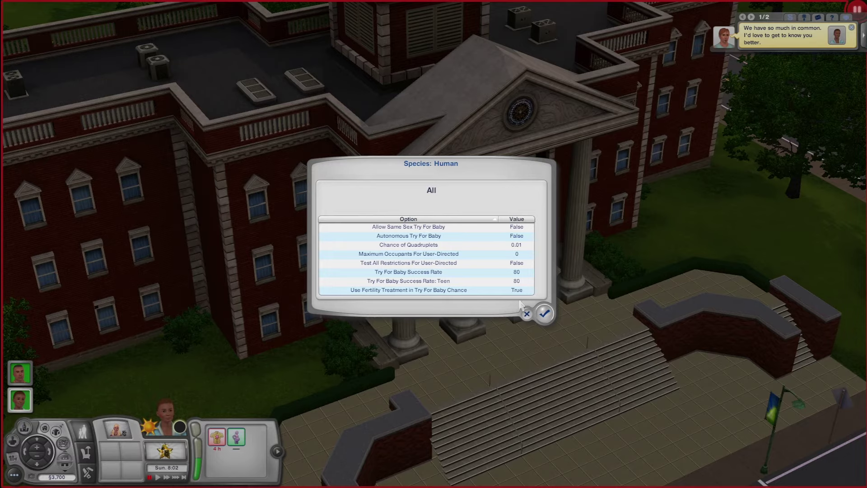
click(544, 315)
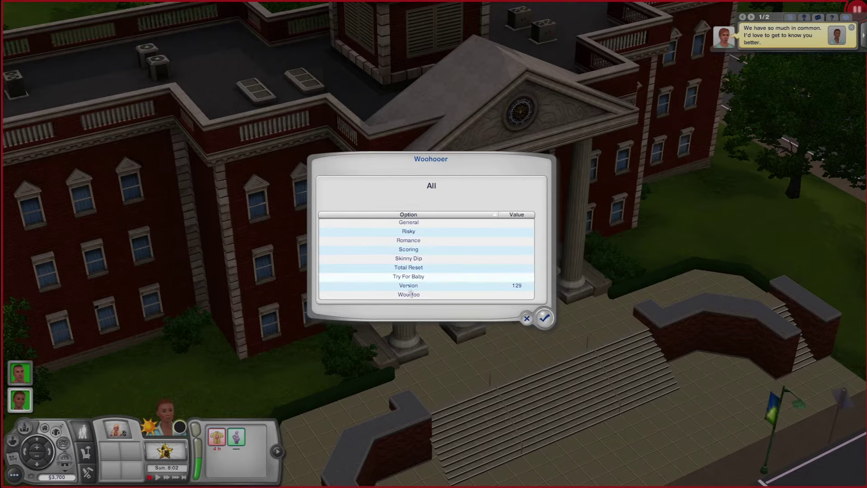
Step: Close Woohooer's WooHoo options unchanged and bring up City Hall's NRaas mod list
click(409, 294)
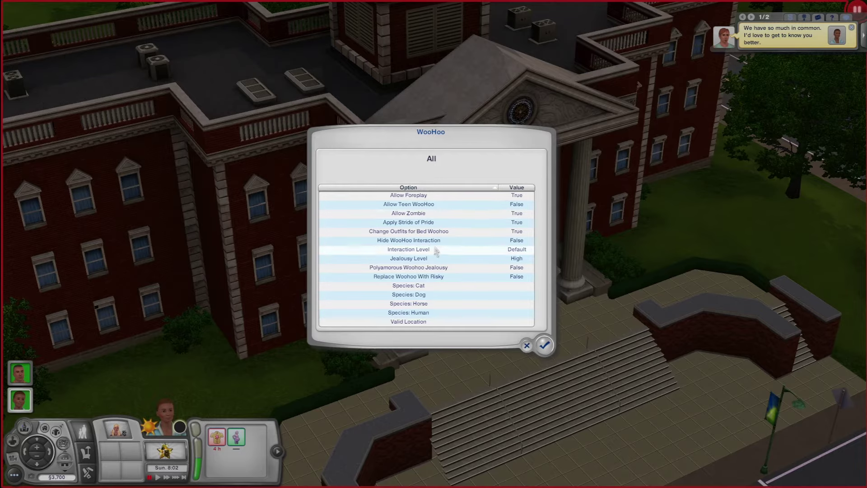
click(449, 245)
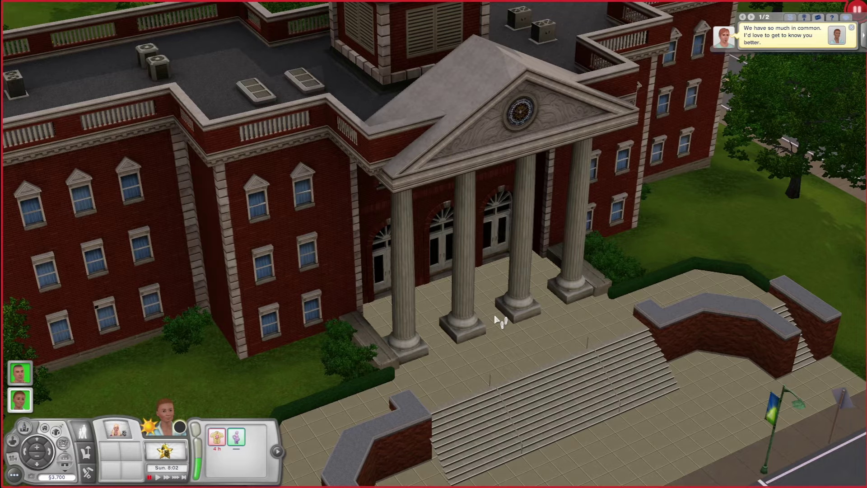
click(278, 222)
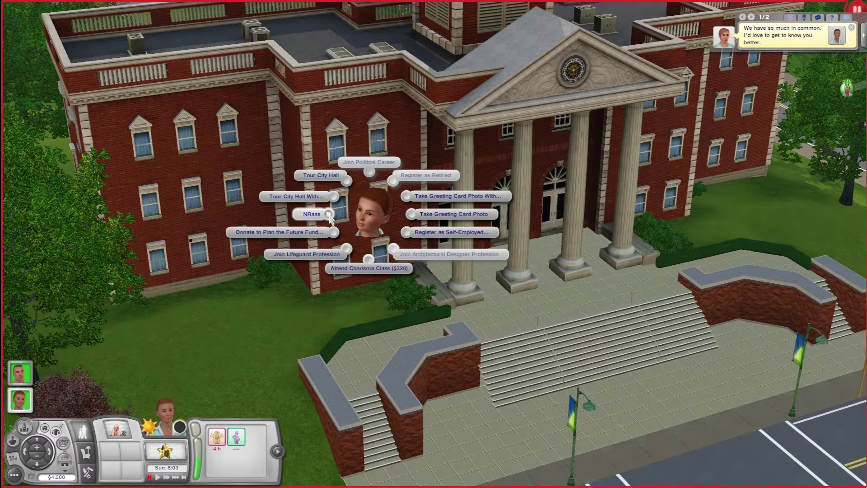
click(327, 214)
Step: Open Register's Animal Control and set Maximum Deer to 1
click(293, 182)
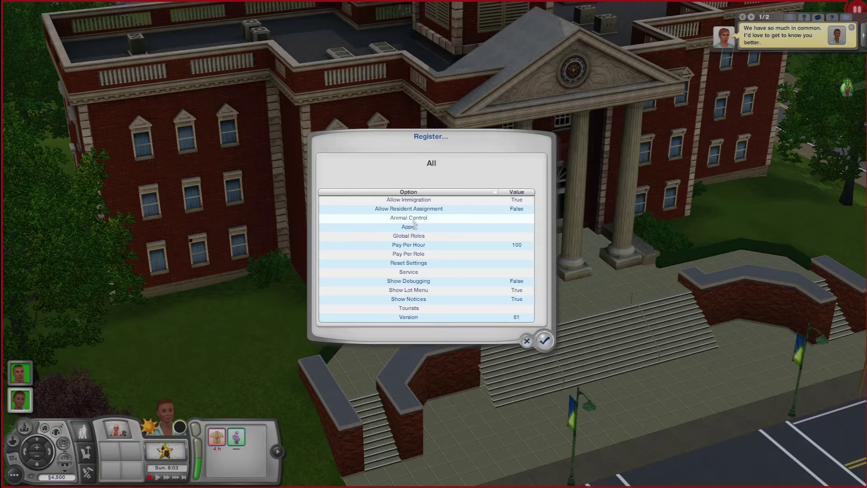
click(413, 218)
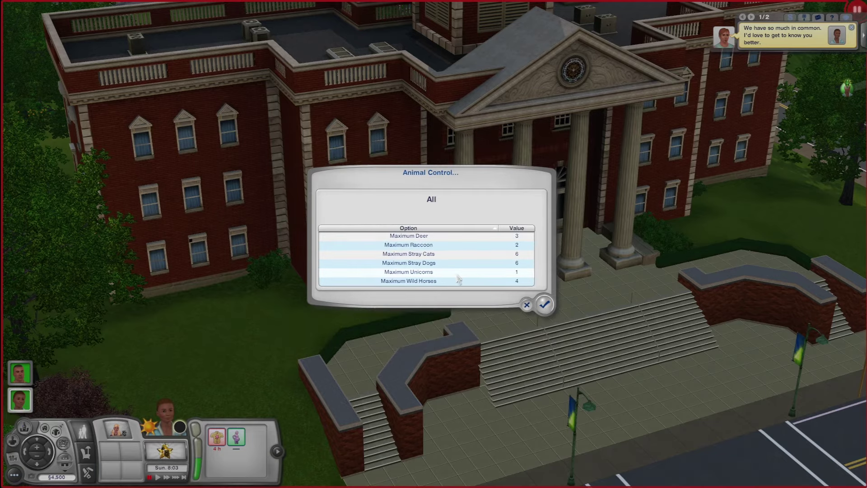
click(450, 238)
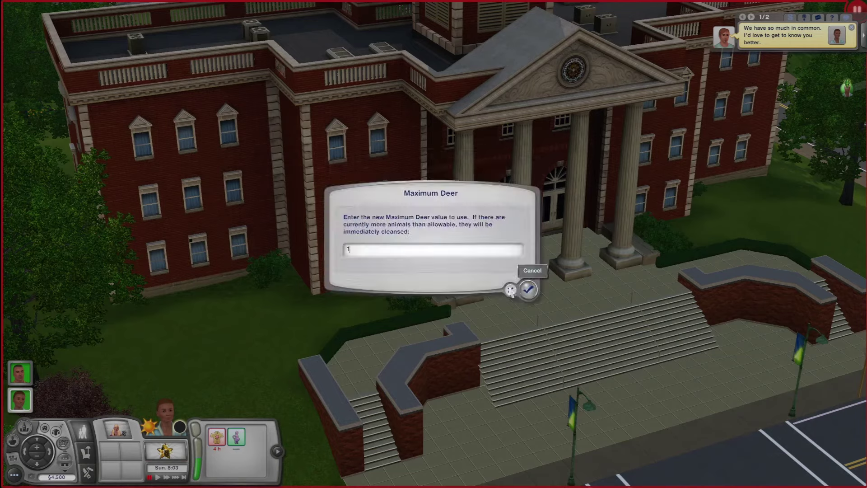
click(510, 291)
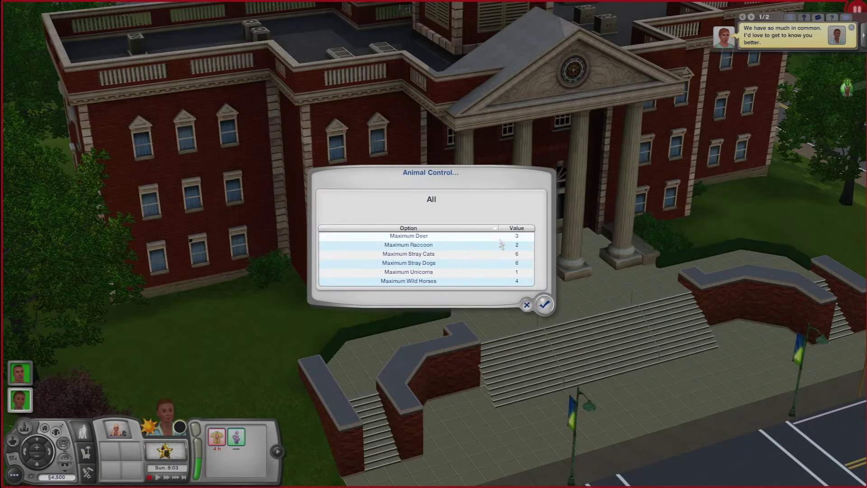
click(502, 234)
text(1)
key(Return)
Step: Set another animal limit and Maximum Wild Horses to 1, Maximum Stray Cats to 4, and accept
click(522, 254)
text(1)
click(524, 285)
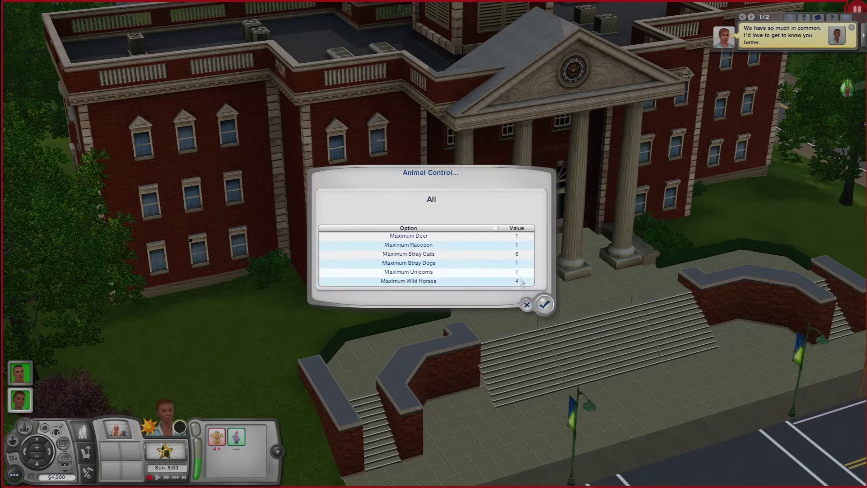
click(521, 283)
text(1)
click(531, 291)
click(515, 256)
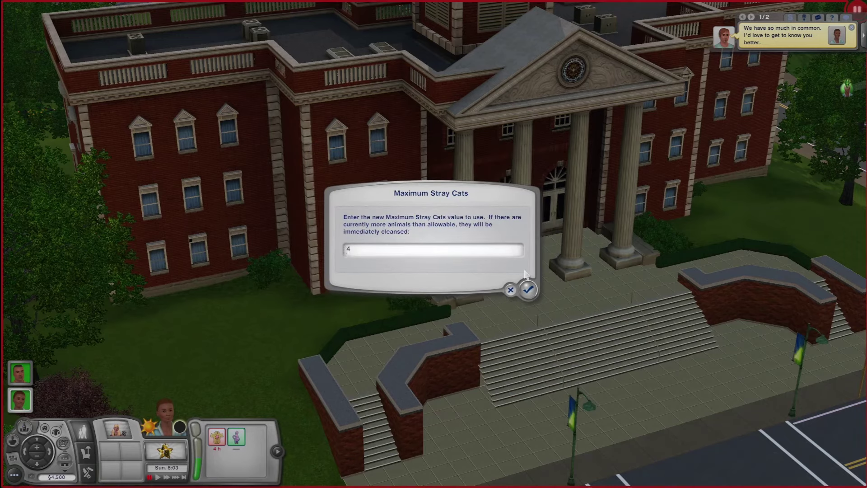
click(528, 291)
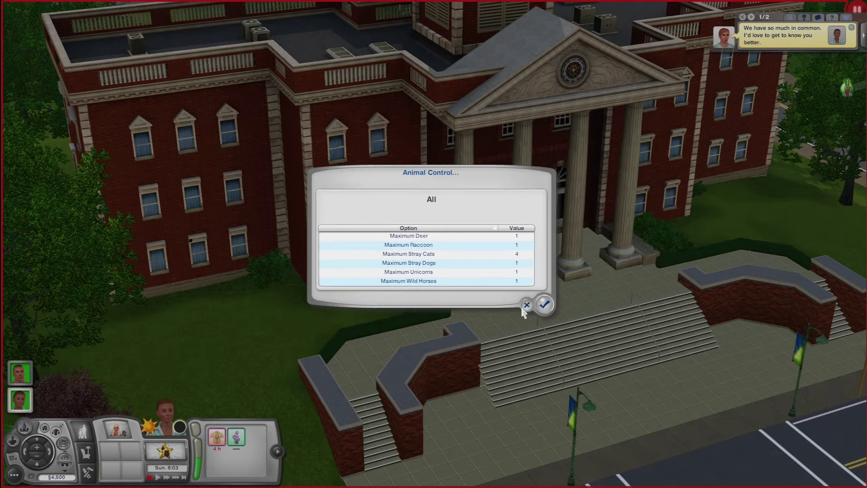
click(554, 309)
click(311, 233)
Step: In Register's Global Roles, turn off Allow Paparazzi and set Maximum Paparazzi to 0
click(268, 206)
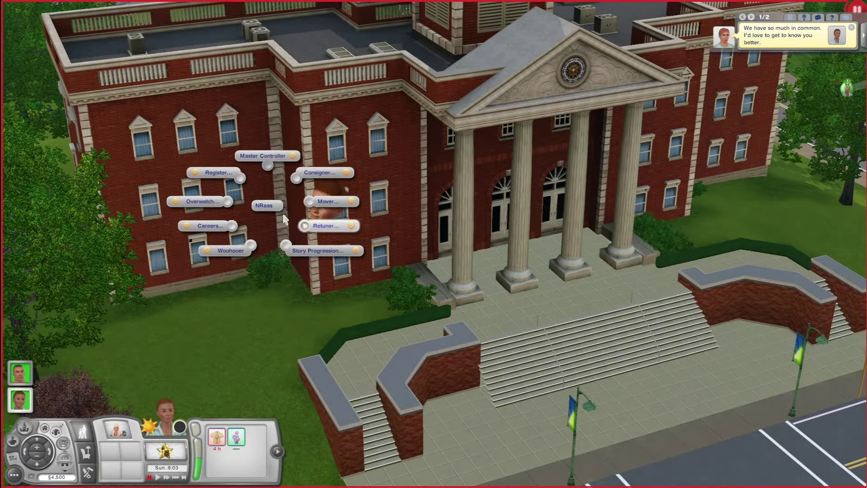
click(243, 202)
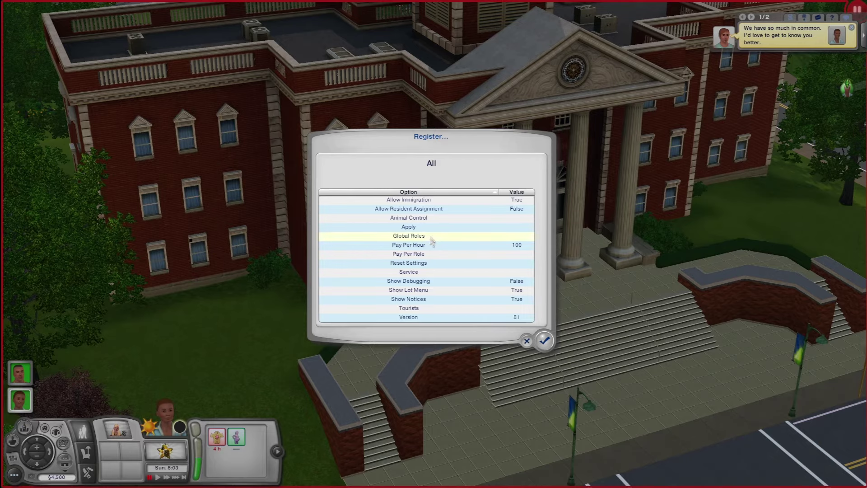
click(433, 237)
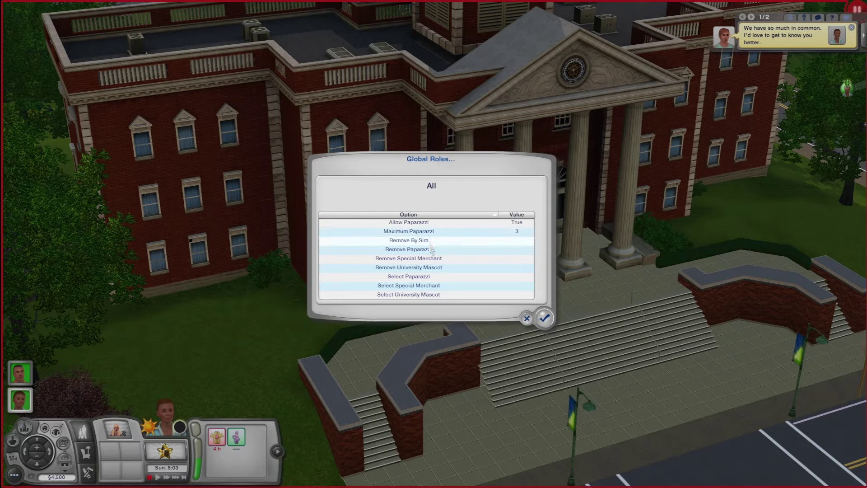
click(418, 223)
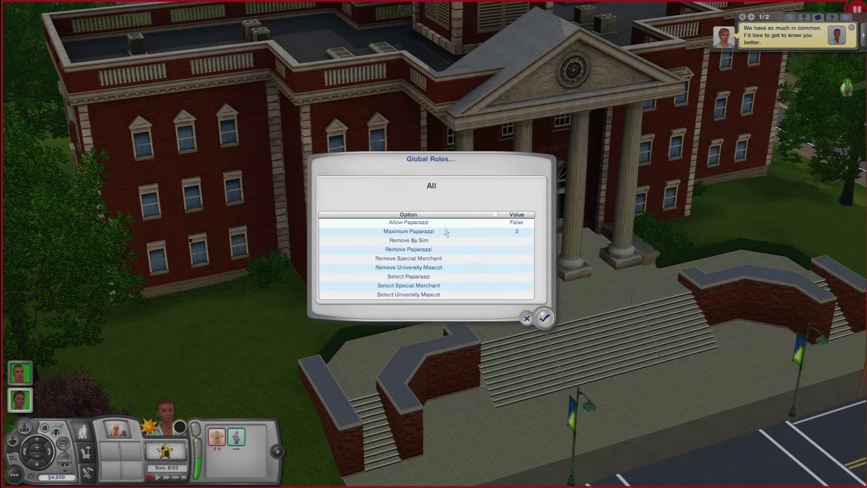
click(519, 231)
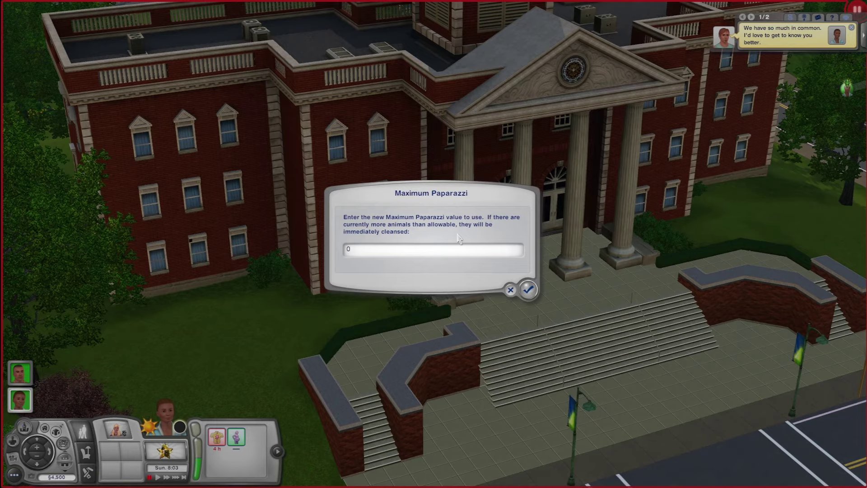
key(Return)
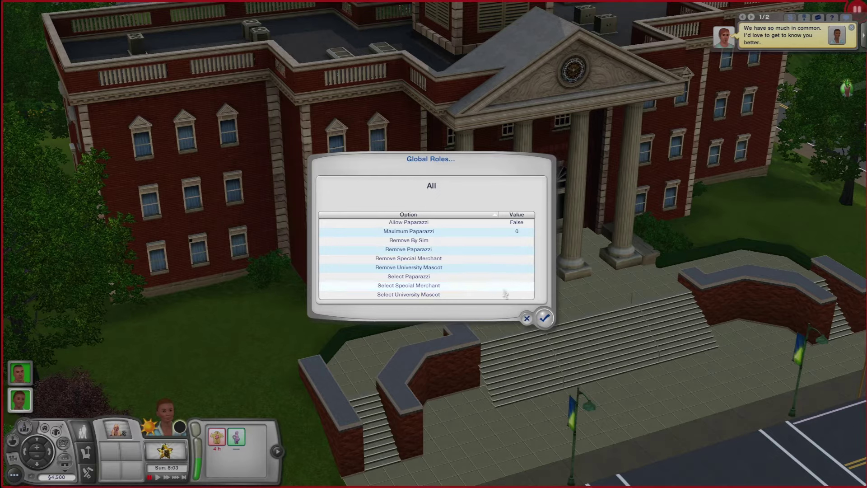
click(544, 317)
Step: Set Register's Tourists option Allow Tourists to False and accept
click(292, 187)
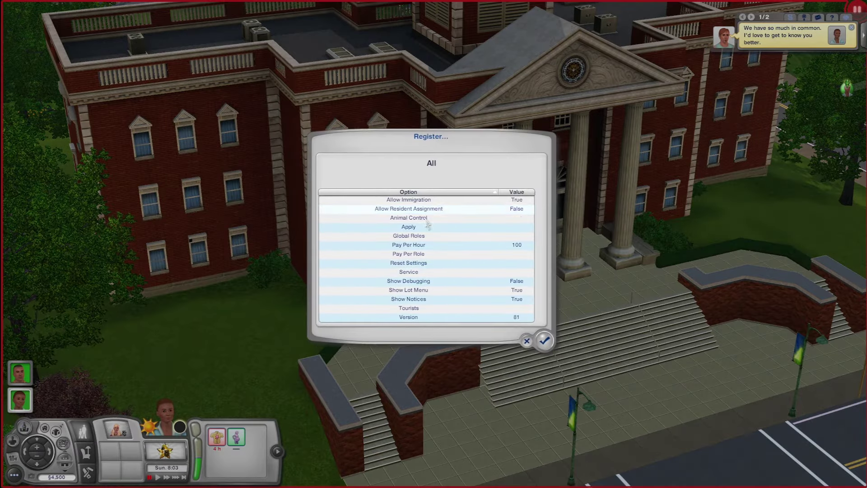
click(416, 308)
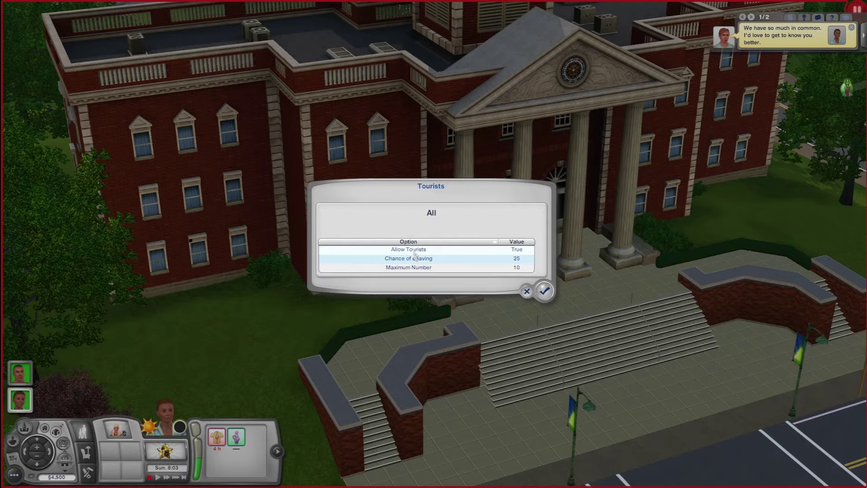
click(414, 251)
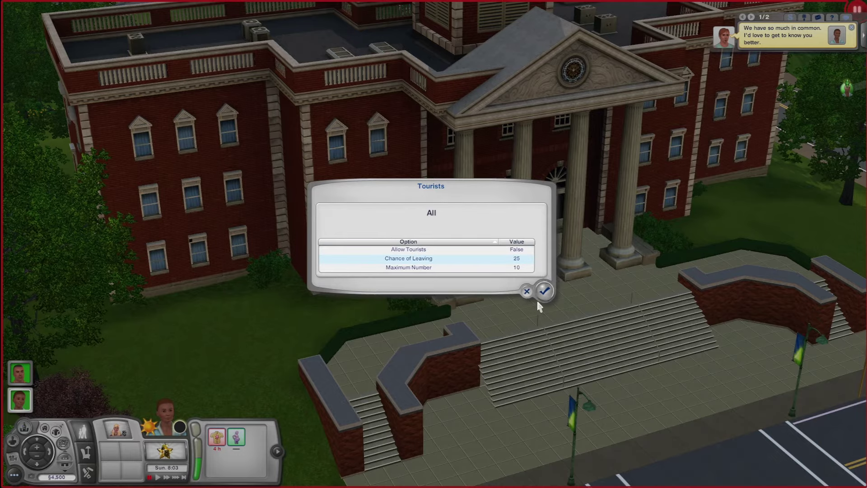
click(543, 292)
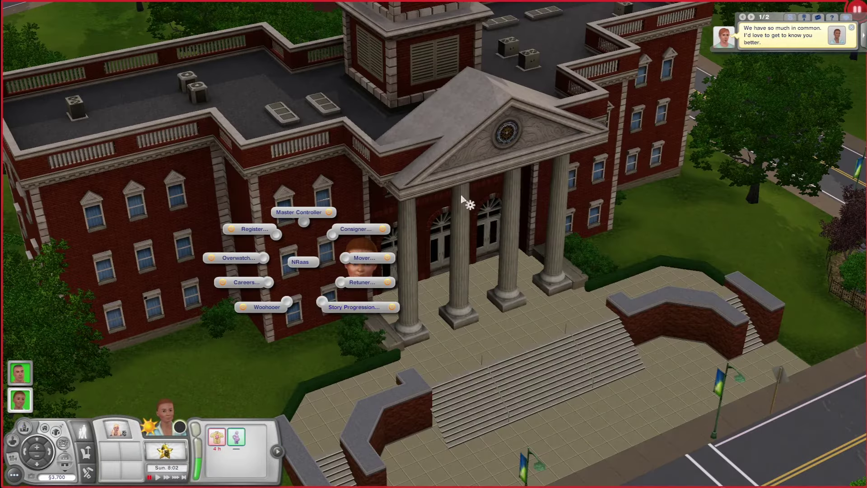
Step: Open Retuner's General settings and browse them by tunable XML
click(376, 284)
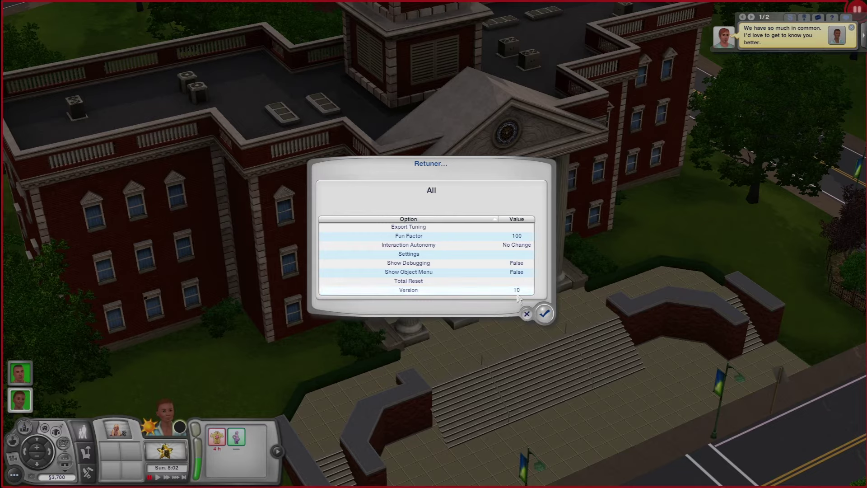
click(424, 255)
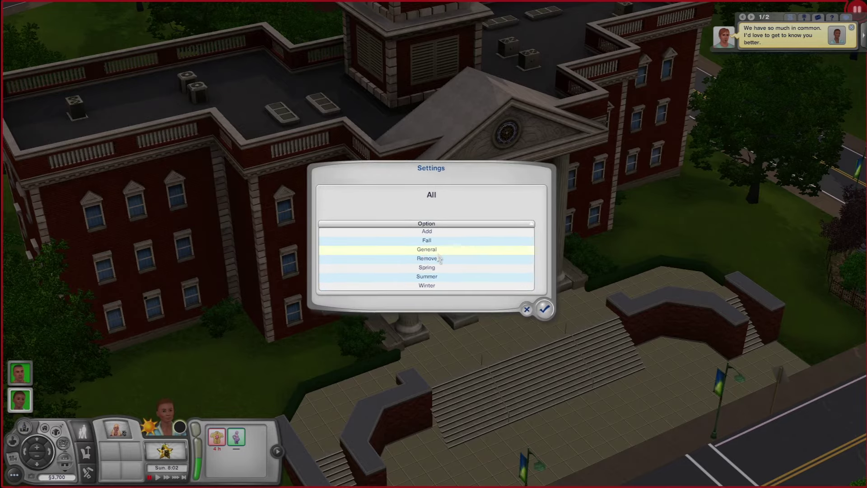
click(434, 251)
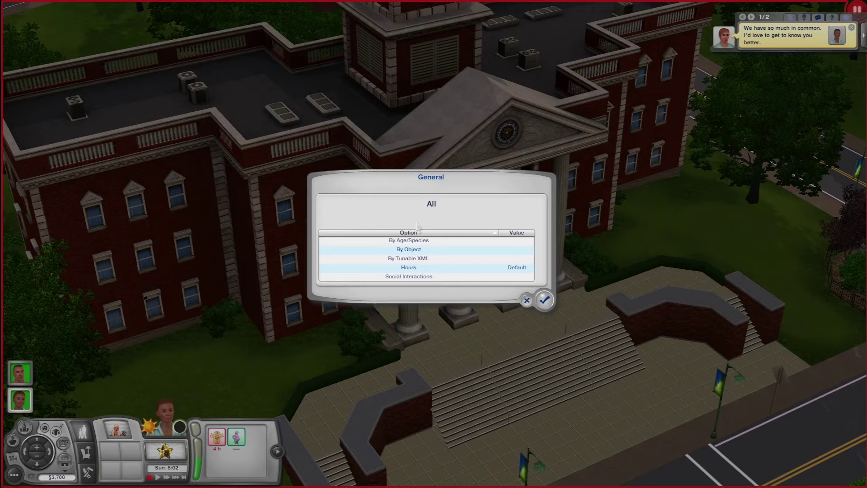
click(420, 264)
drag(540, 131, 581, 64)
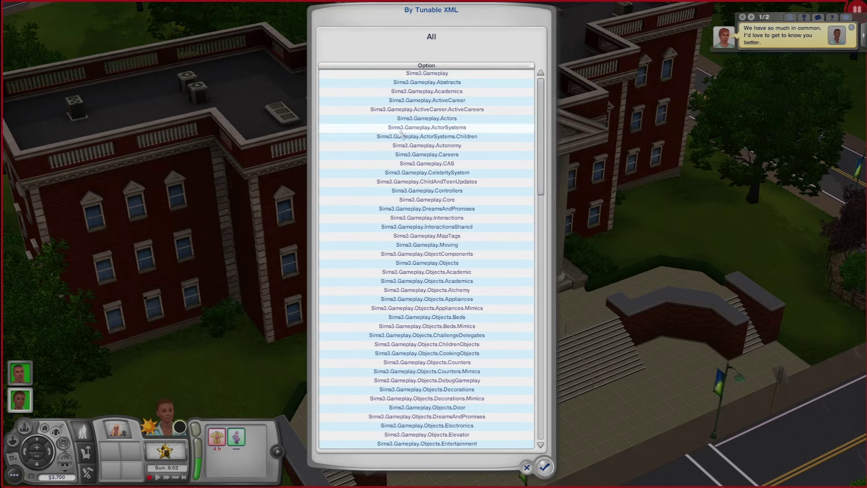
Step: Open the Sims3.Gameplay.ActorSystems tuning list and scroll down to the Pregnancy entry
click(437, 130)
scroll(541, 112, down, 3)
drag(541, 112, 530, 341)
scroll(489, 298, down, 12)
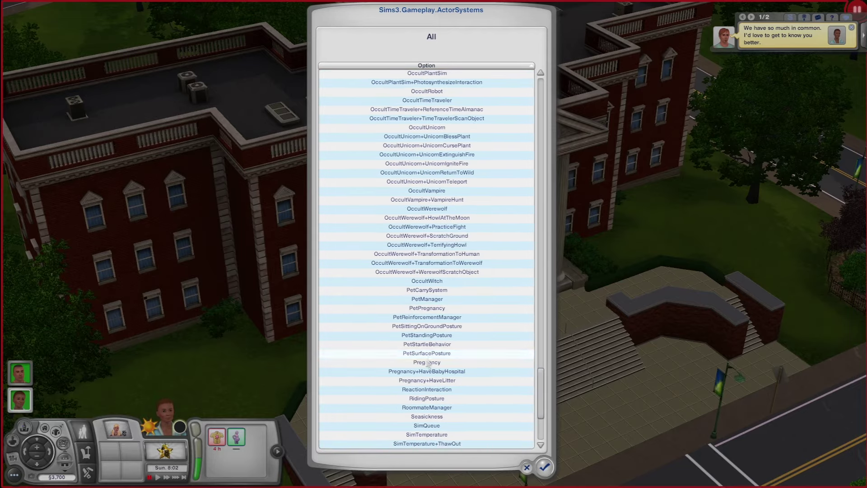
Step: Open the Pregnancy tuning values and scroll through entries like kChanceOfTwins 0.02 and kHoursOfPregnancy 72
click(429, 363)
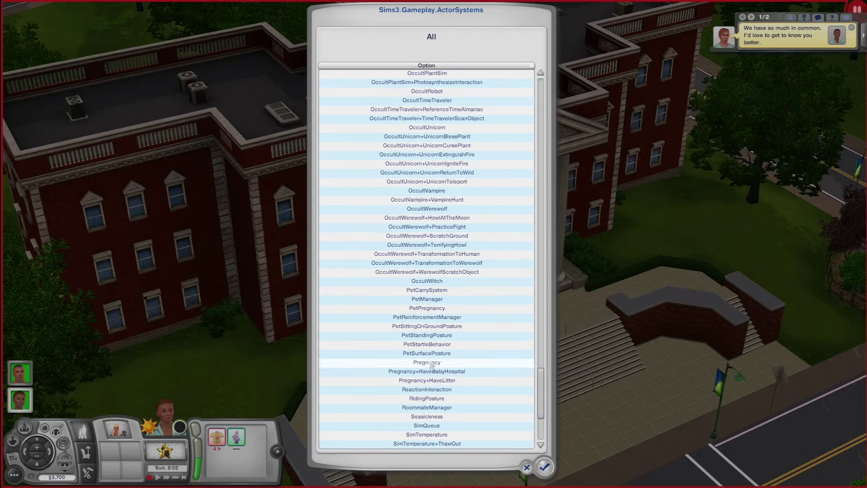
click(544, 467)
scroll(553, 147, down, 3)
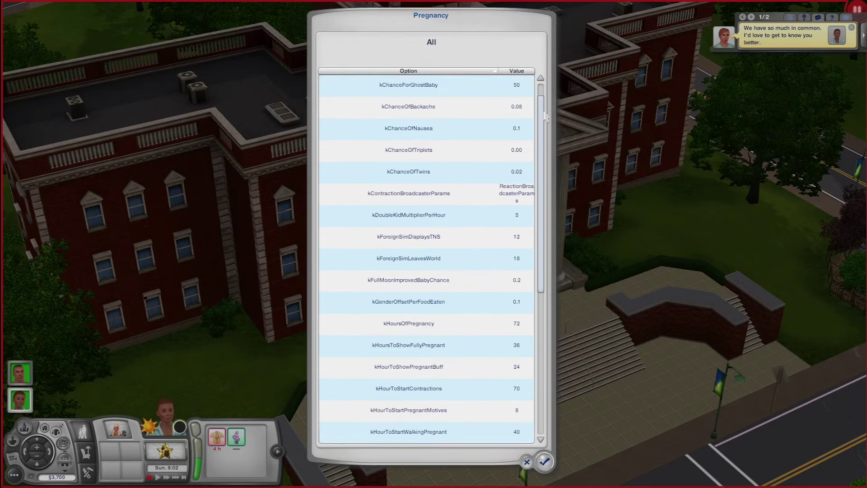
scroll(553, 146, down, 10)
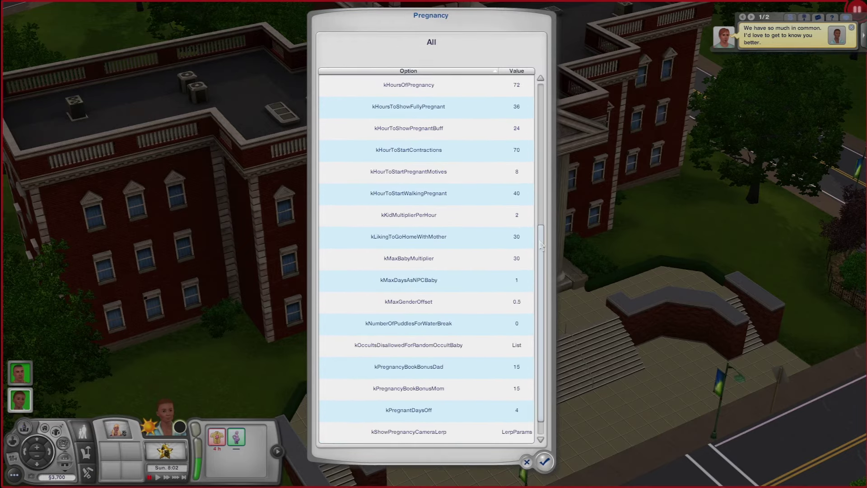
drag(538, 277, 544, 67)
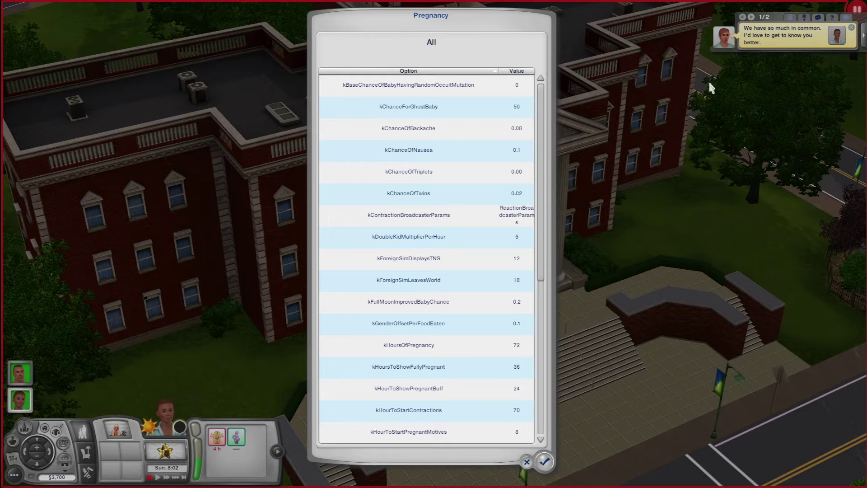
scroll(541, 180, down, 3)
scroll(541, 181, up, 3)
scroll(551, 163, down, 1)
scroll(549, 156, up, 1)
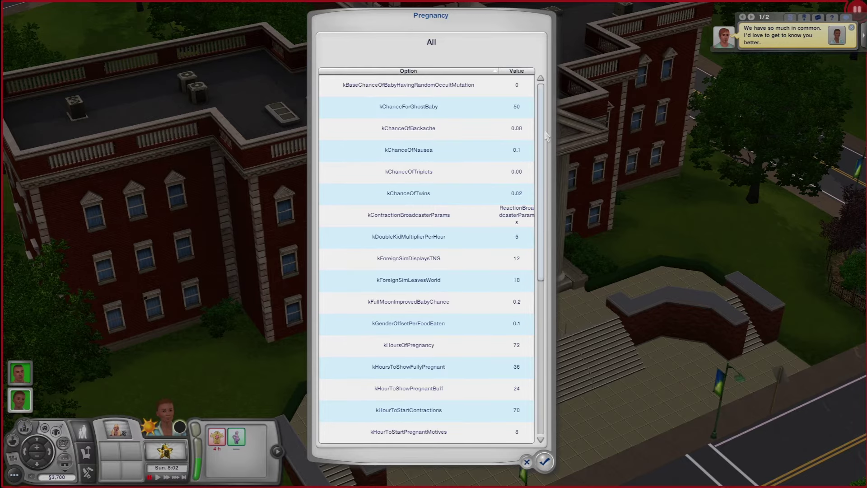
scroll(544, 158, down, 12)
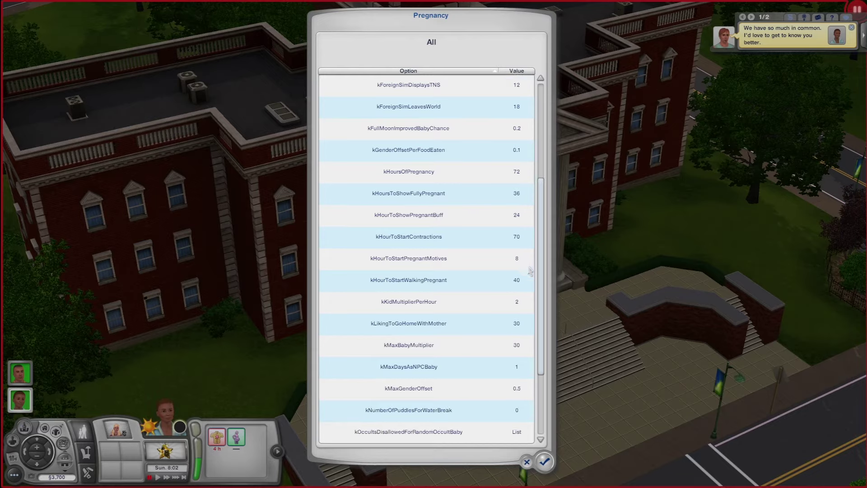
scroll(534, 319, up, 12)
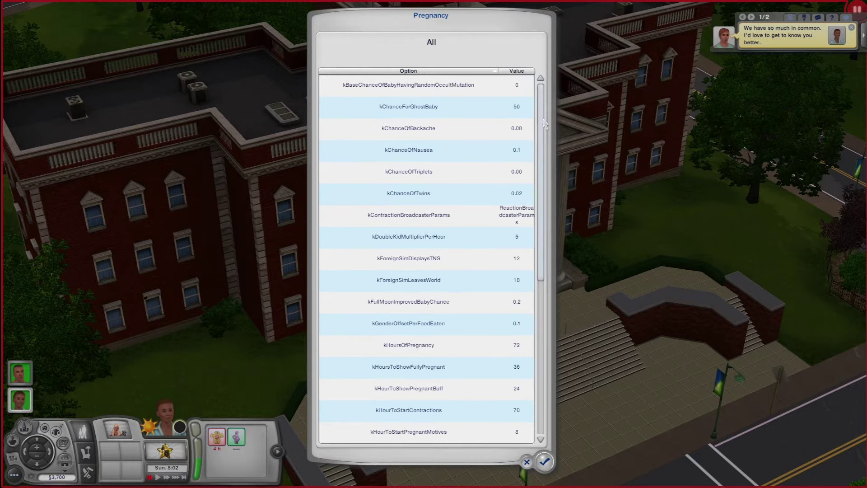
scroll(544, 135, down, 1)
scroll(543, 158, up, 1)
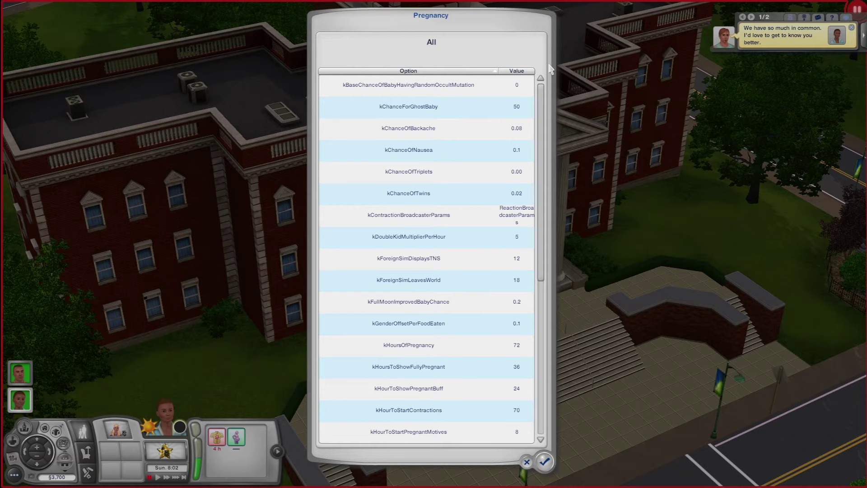
Step: Check kBaseChanceOfBabyHavingRandomOccultMutation and cancel without changes, leaving it at 0
drag(545, 118, 543, 312)
scroll(494, 136, up, 5)
scroll(494, 136, down, 1)
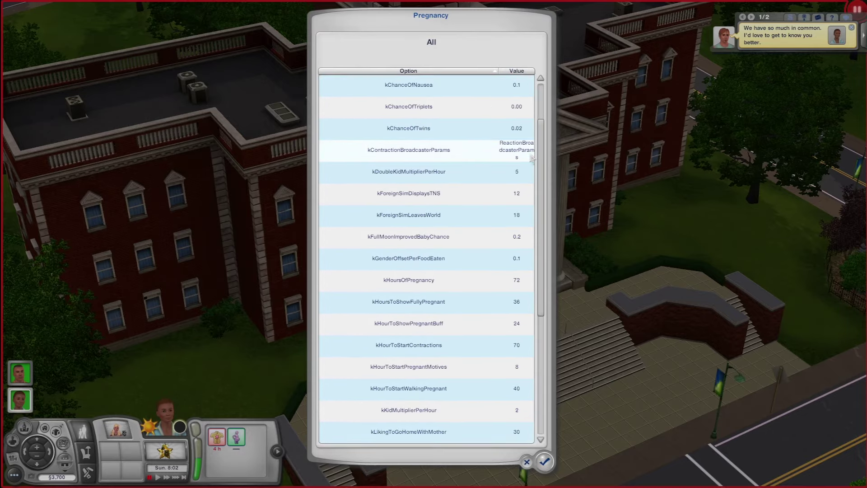
scroll(478, 238, down, 3)
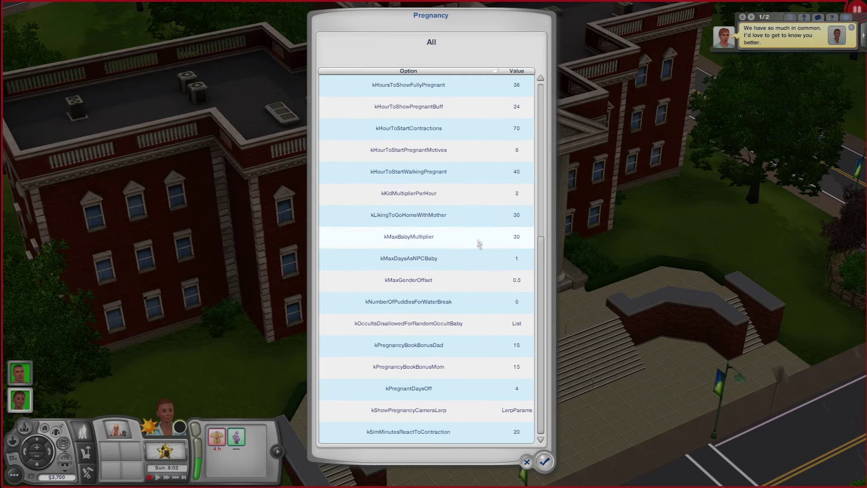
scroll(538, 296, up, 4)
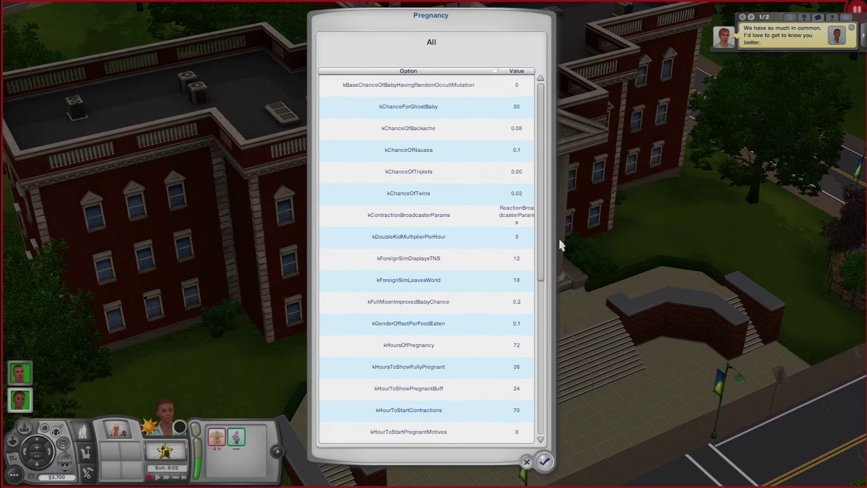
click(438, 92)
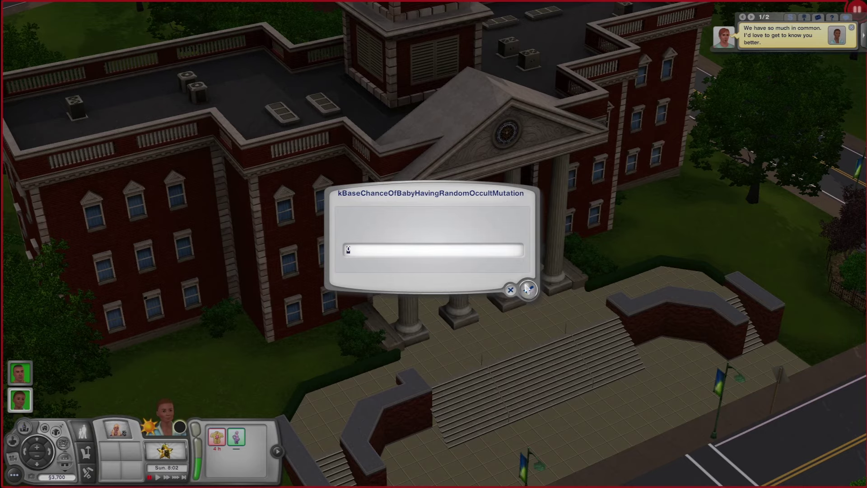
click(510, 290)
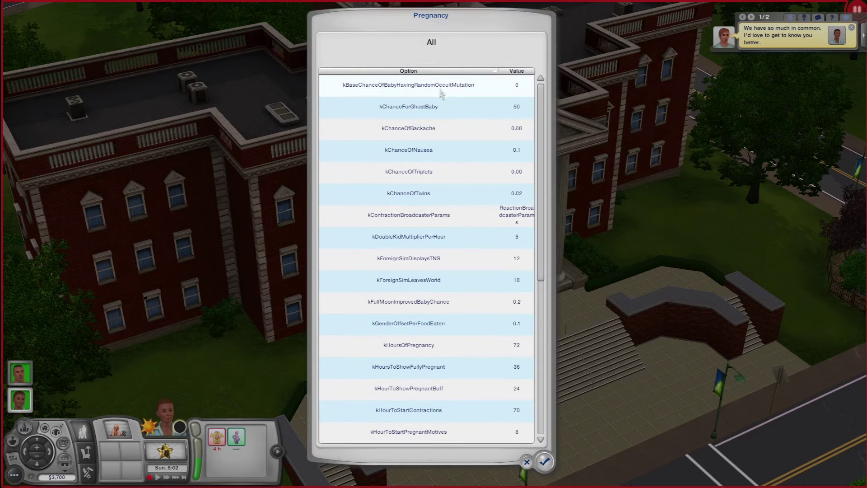